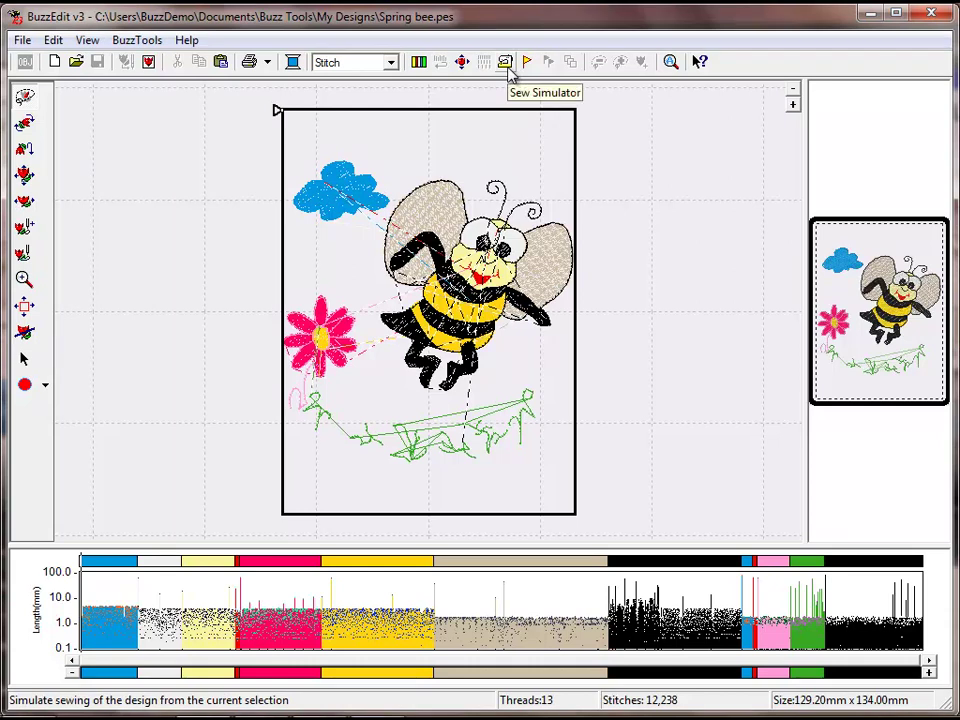
# Run a sew-out simulation at speed 750, then close it and clear the selection.
pyautogui.click(507, 68)
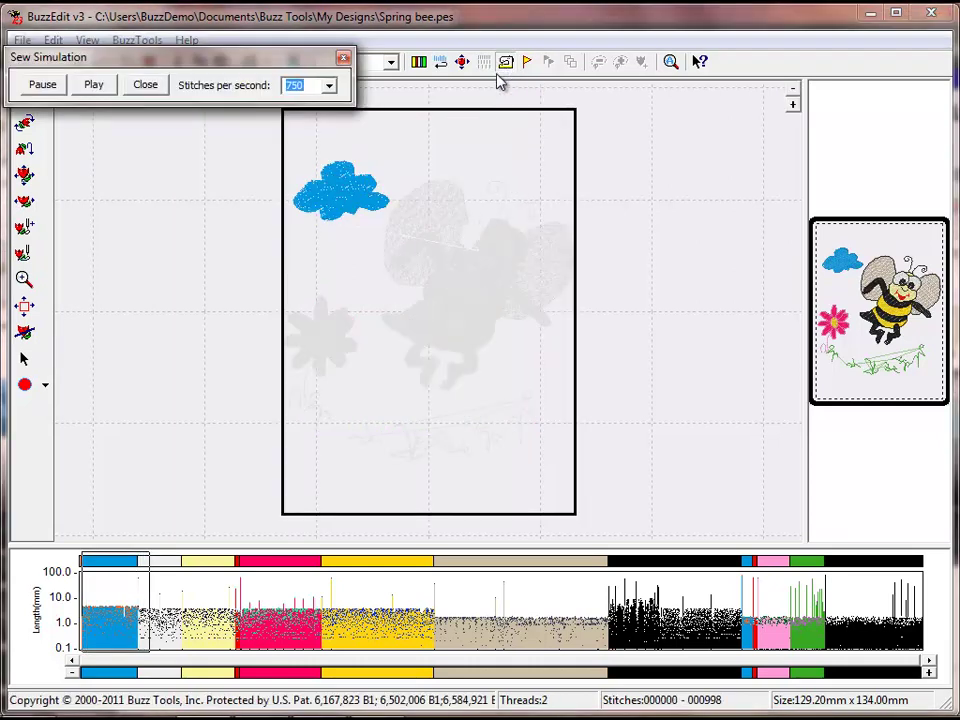
pyautogui.click(330, 86)
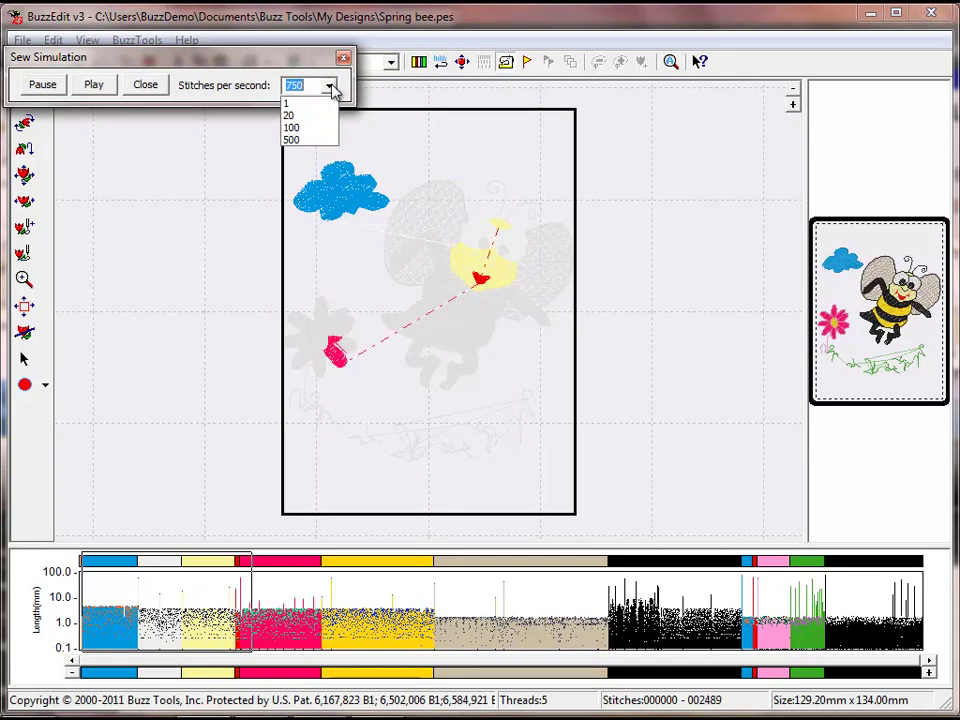
pyautogui.click(330, 86)
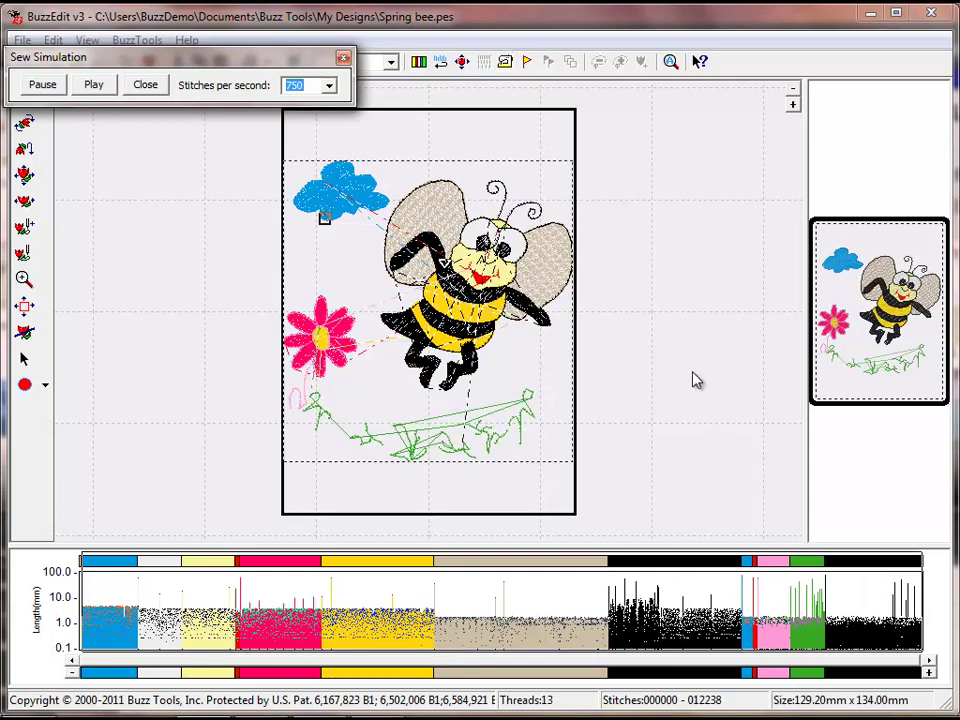
pyautogui.click(156, 83)
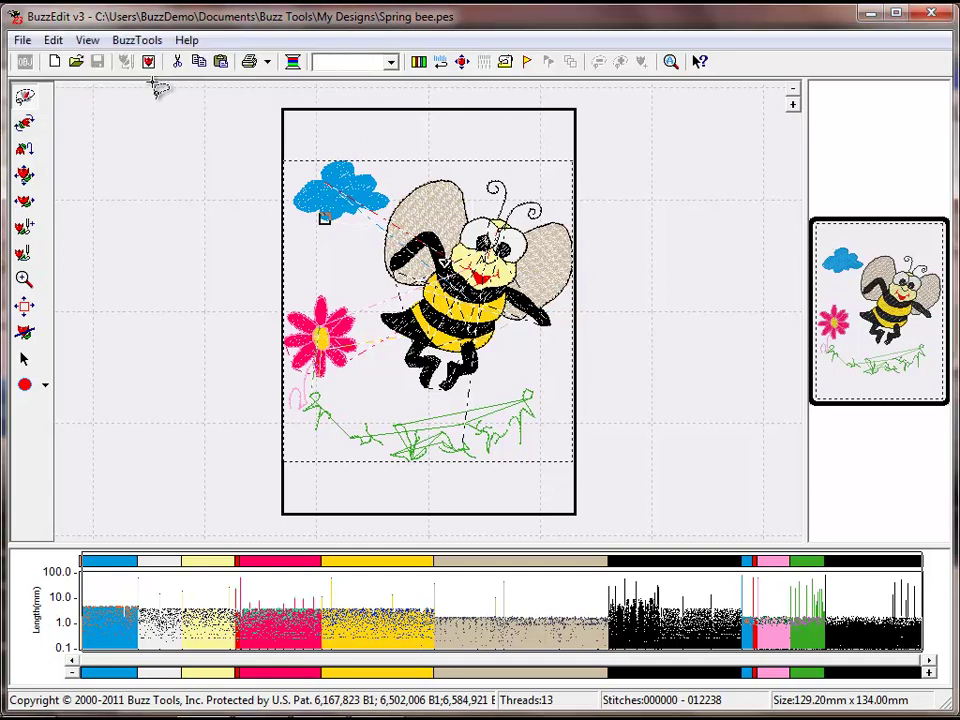
pyautogui.click(168, 130)
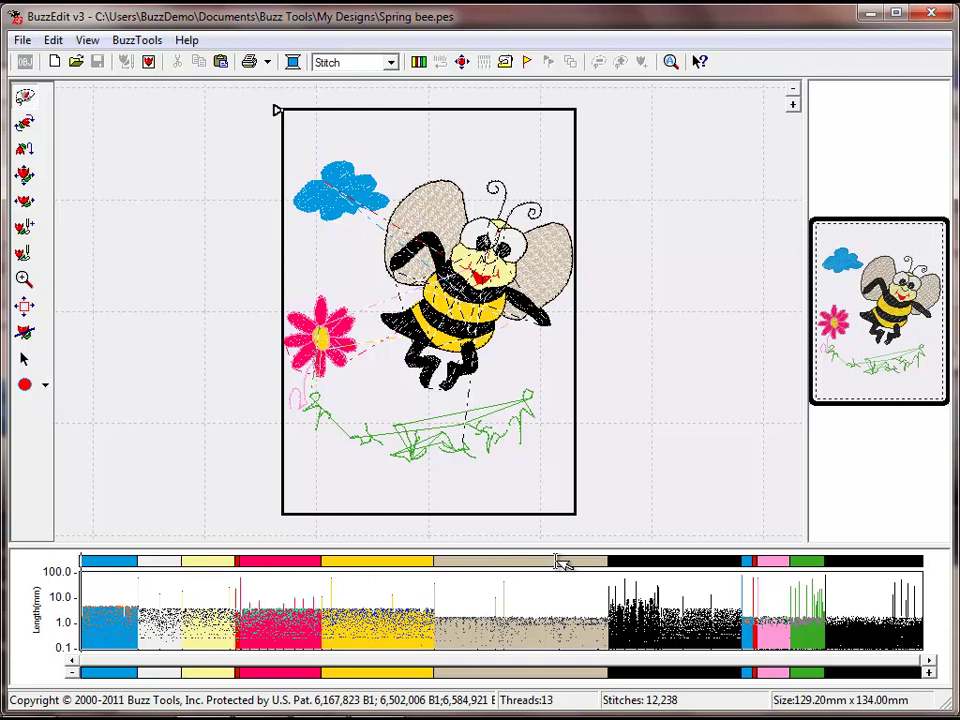
# Inspect the blue cloud stitches and the zoomed-in Harvest Gold stitches on their own.
pyautogui.click(748, 562)
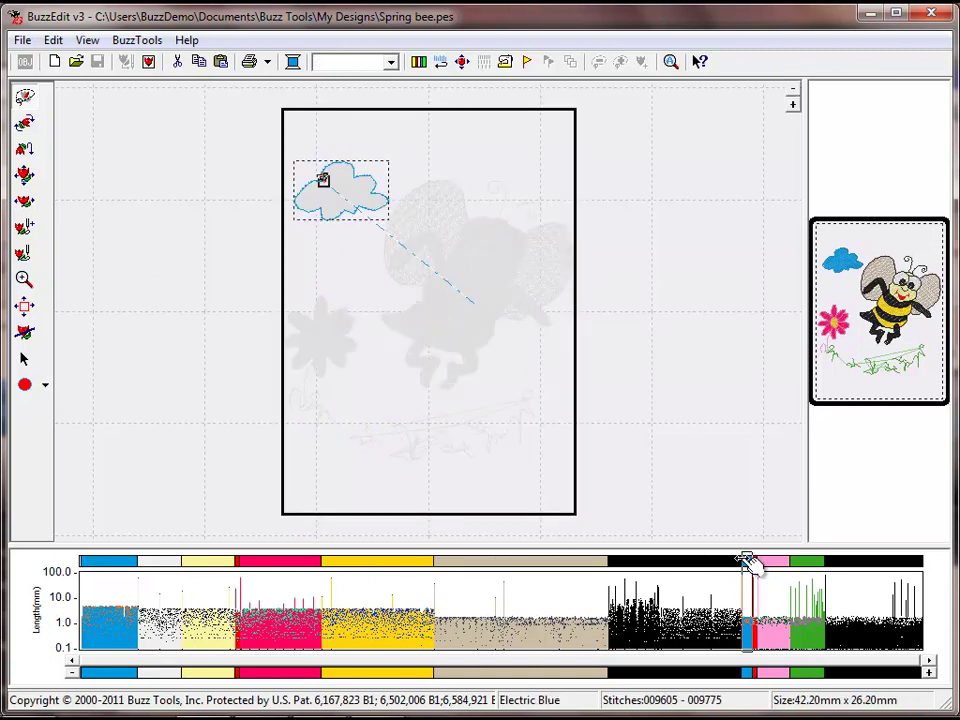
pyautogui.click(656, 448)
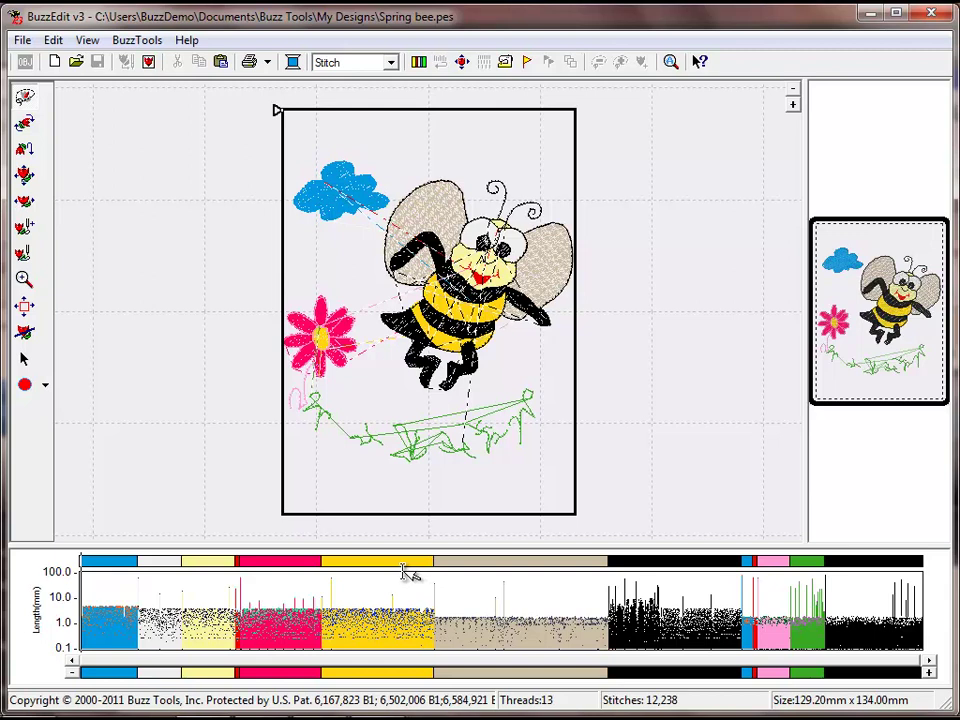
pyautogui.click(405, 563)
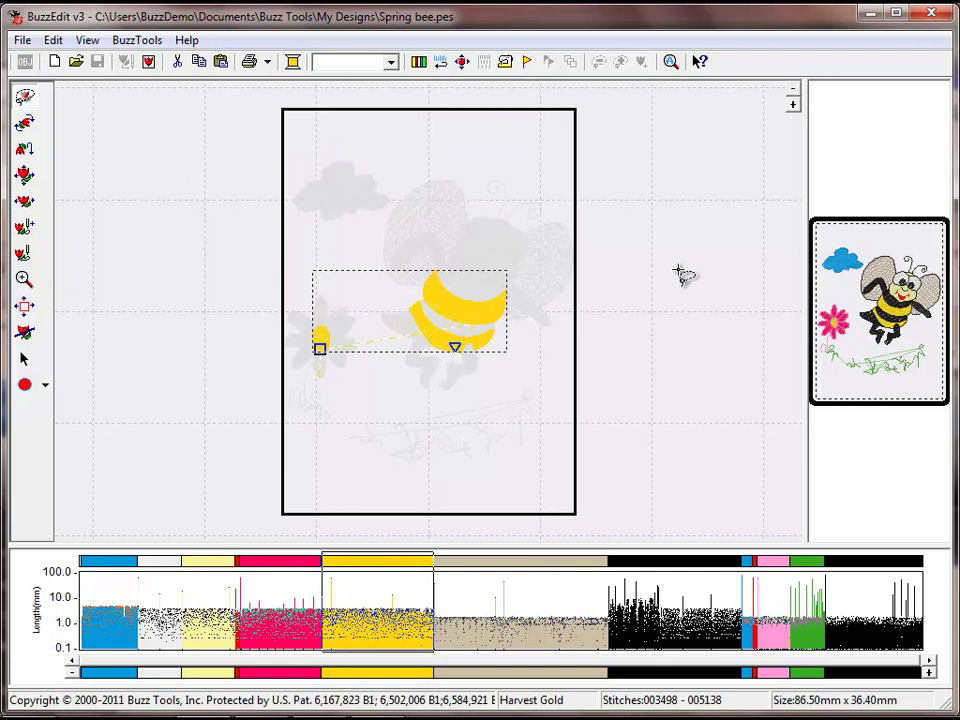
pyautogui.click(793, 105)
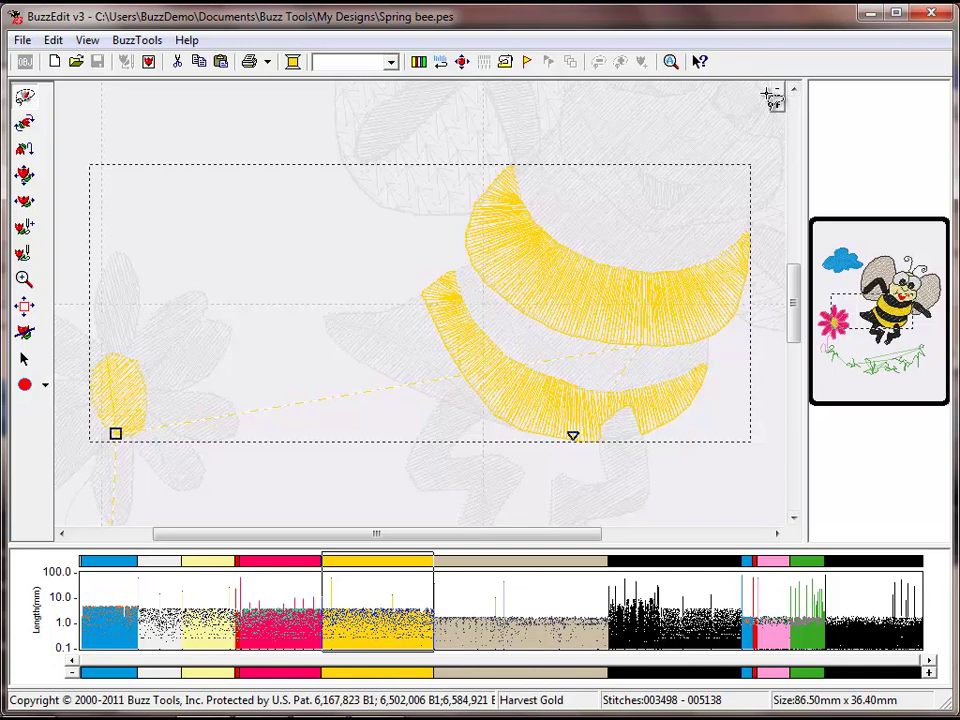
pyautogui.click(778, 96)
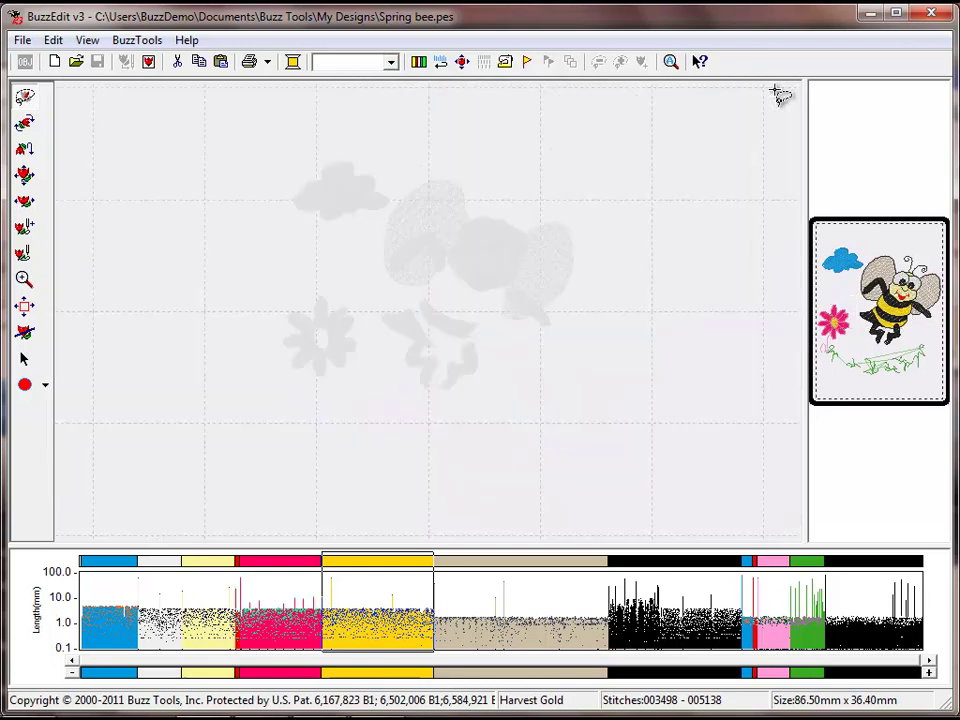
pyautogui.click(707, 184)
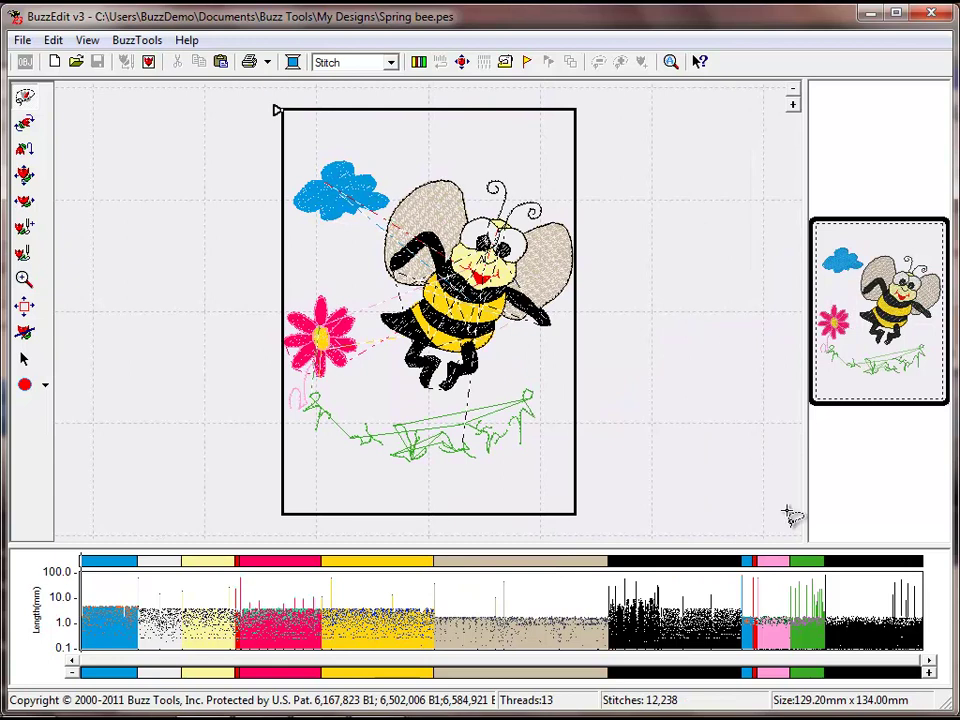
# Inspect the Leaf Green grass stitches on canvas and chart, then zoom into the pink flower.
pyautogui.click(815, 566)
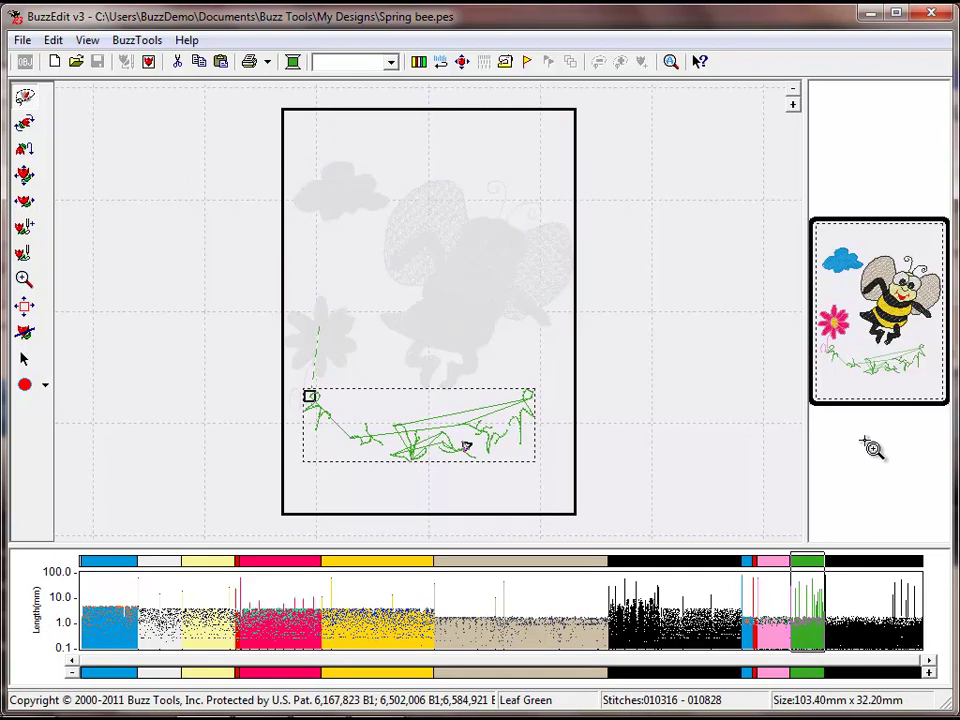
pyautogui.click(793, 103)
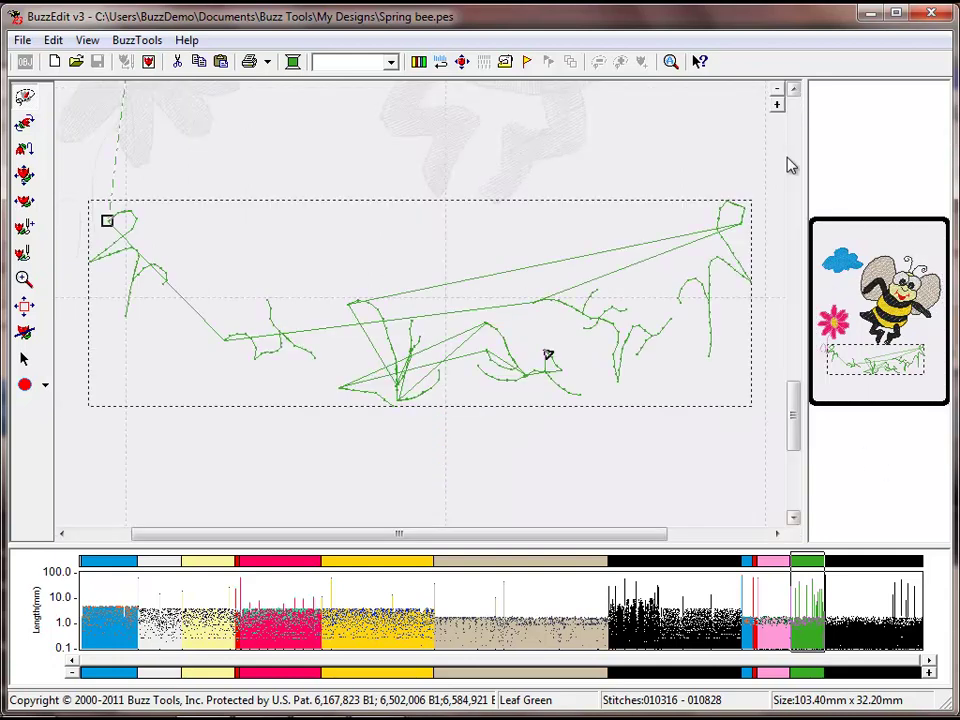
pyautogui.click(930, 677)
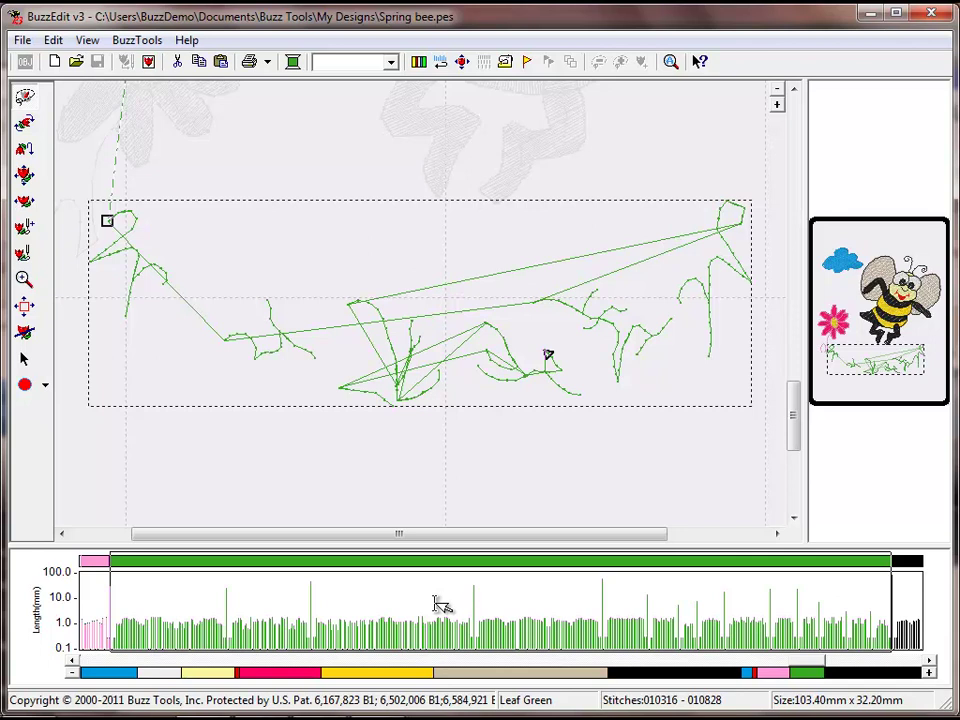
pyautogui.click(68, 674)
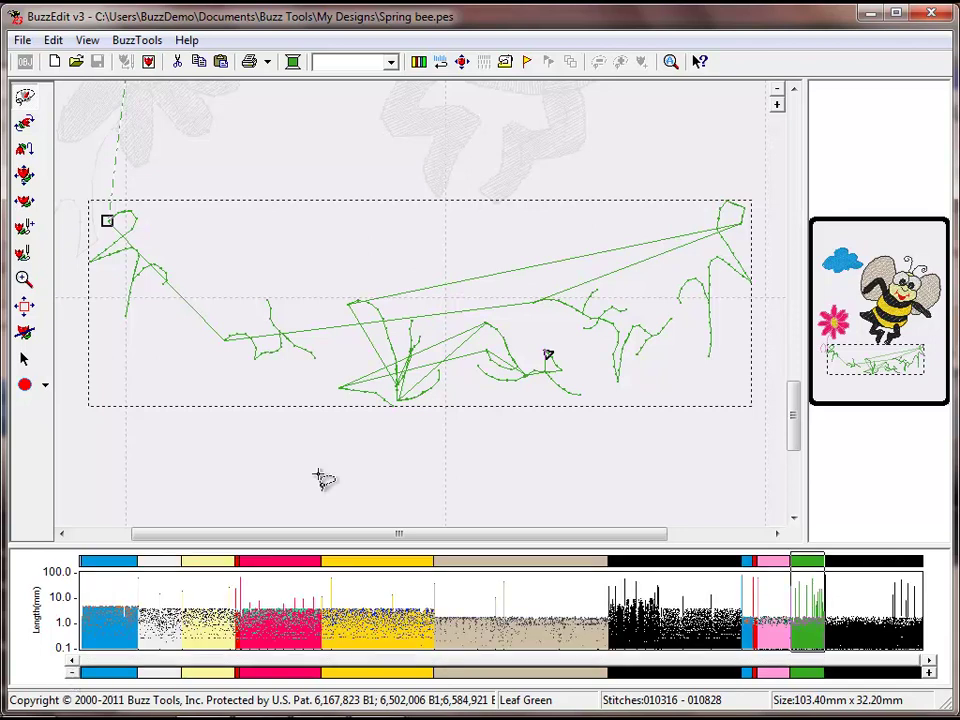
pyautogui.click(780, 97)
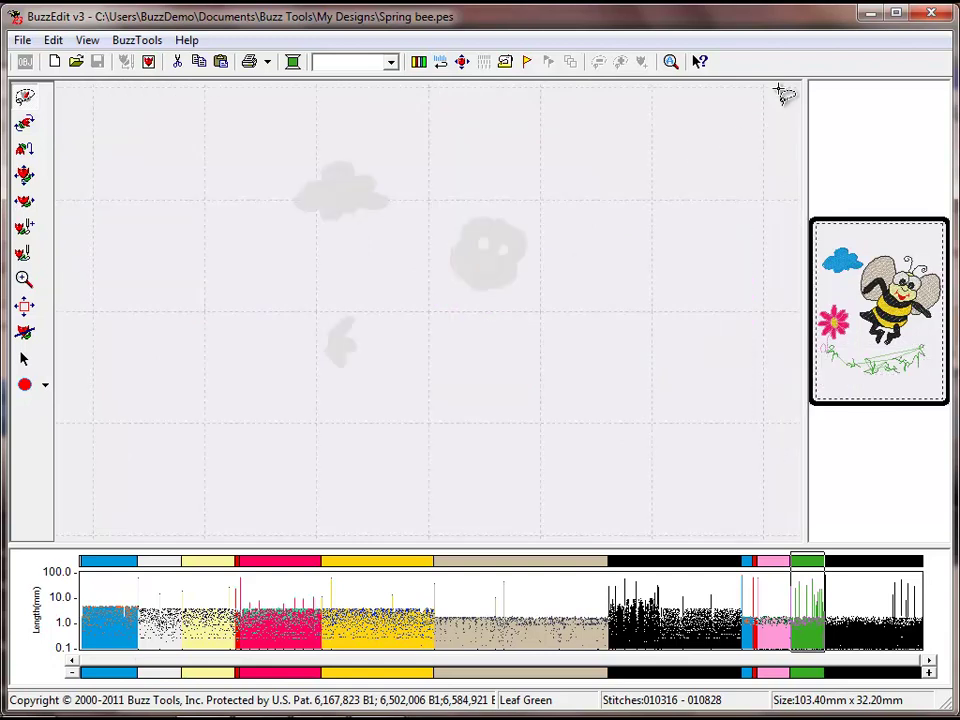
pyautogui.click(707, 296)
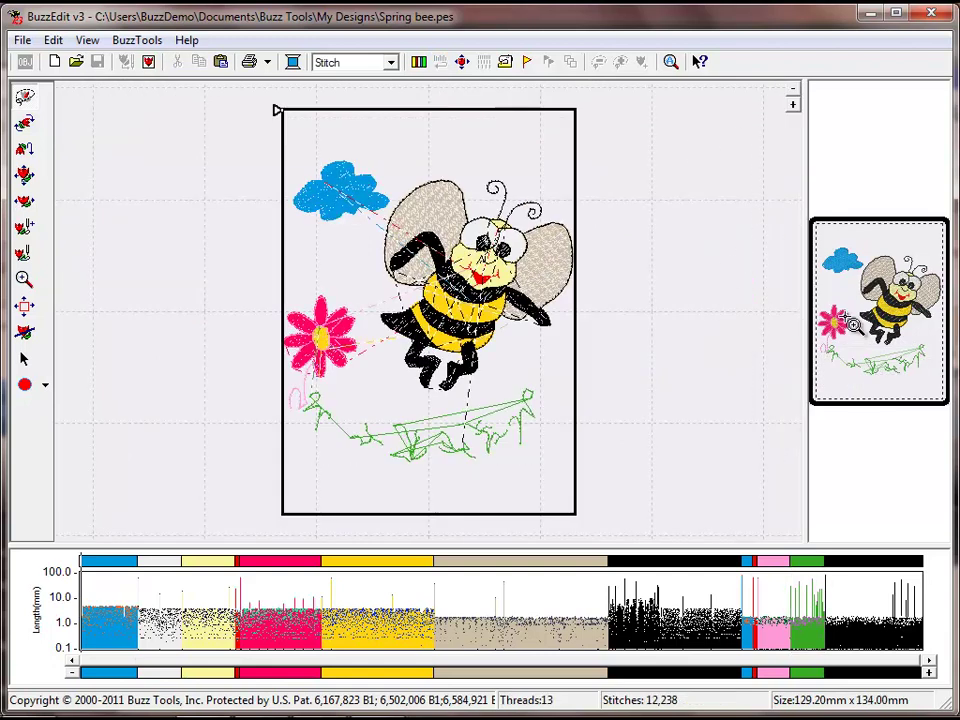
pyautogui.click(822, 367)
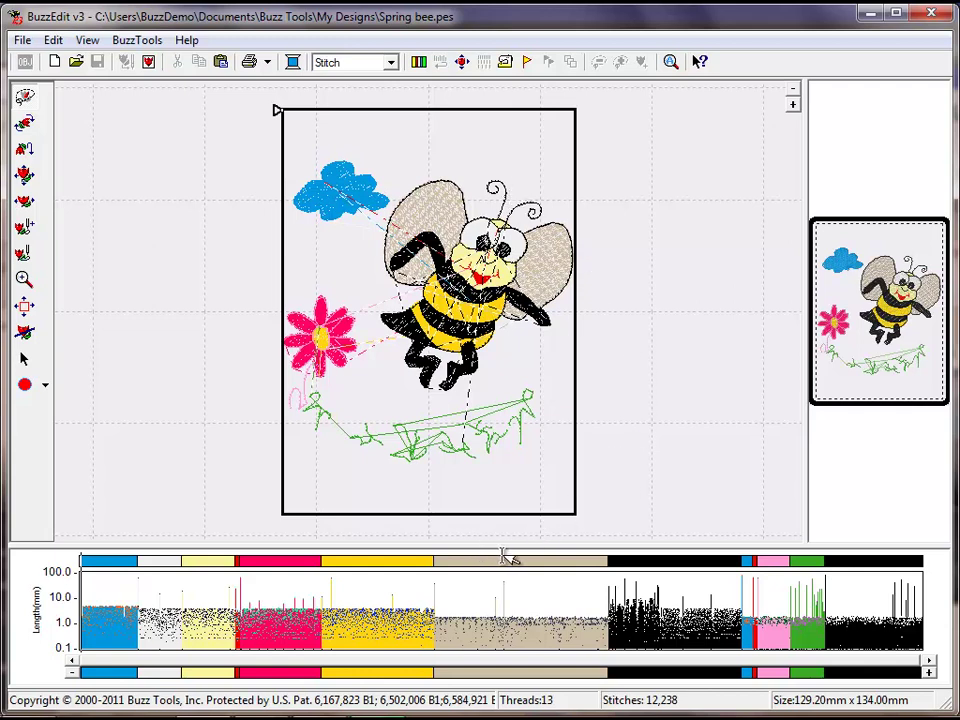
# Move the cloud's blue and the final black stitches beside their matching colour blocks, then deselect.
pyautogui.click(748, 562)
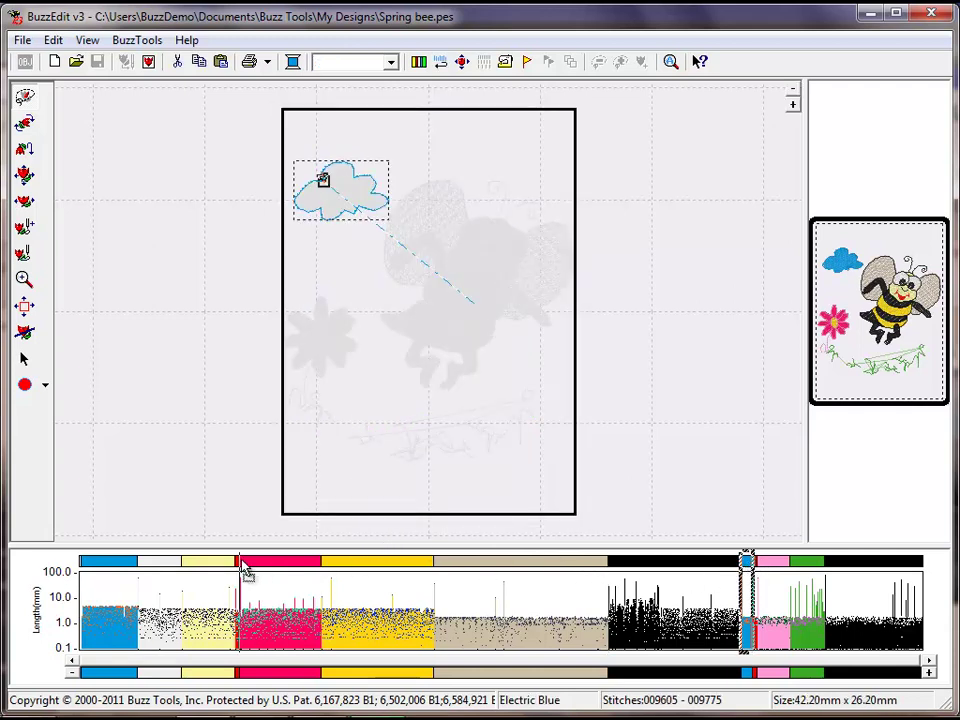
pyautogui.moveTo(148, 568); pyautogui.dragTo(154, 567)
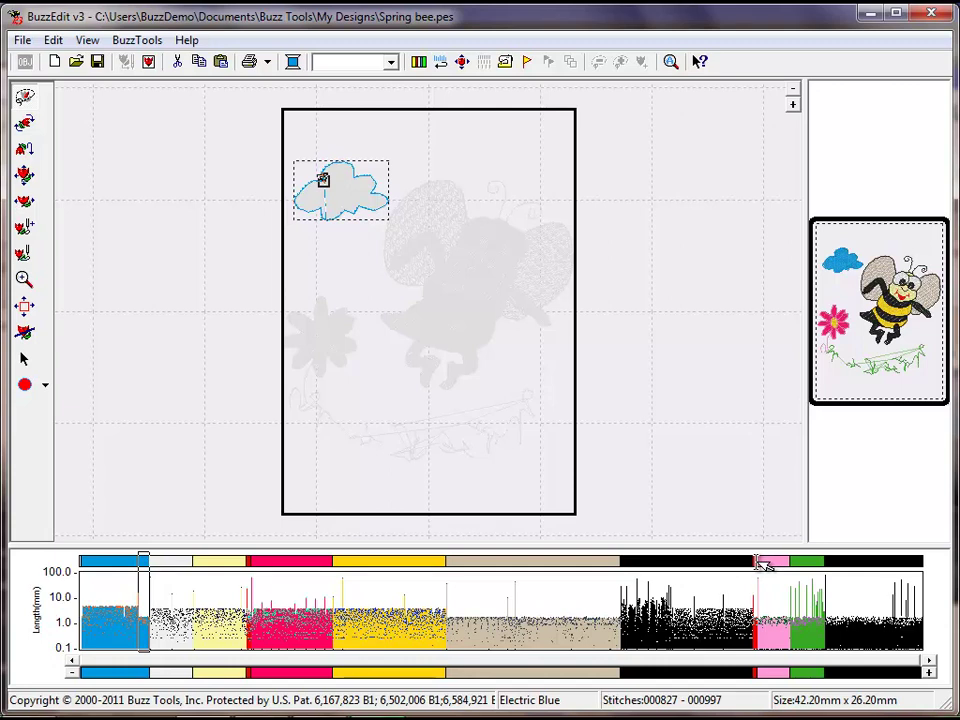
pyautogui.click(758, 562)
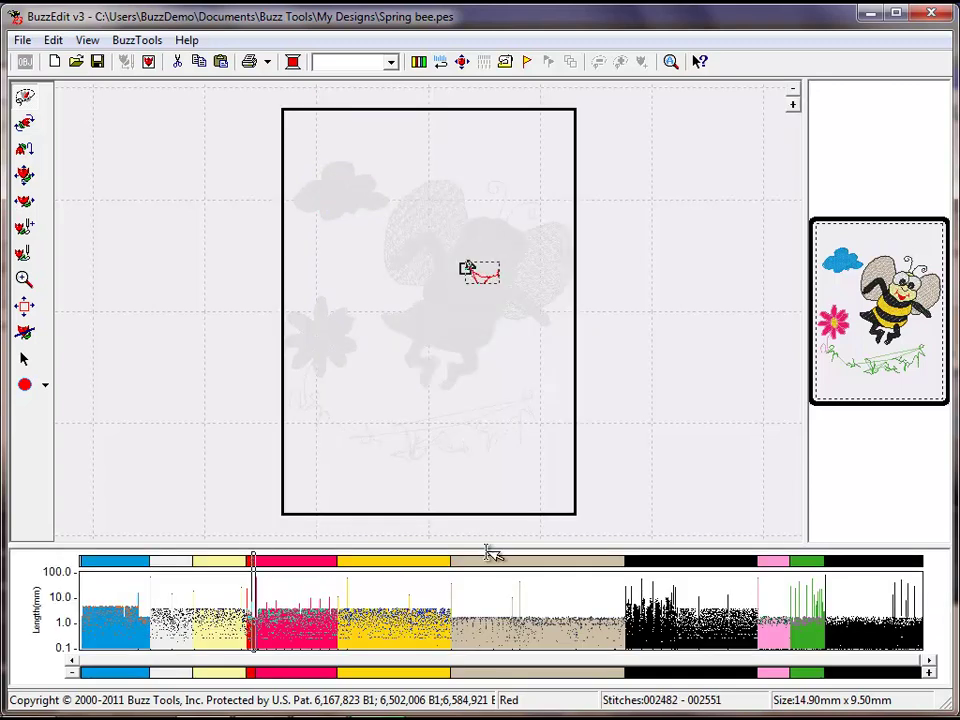
pyautogui.click(855, 564)
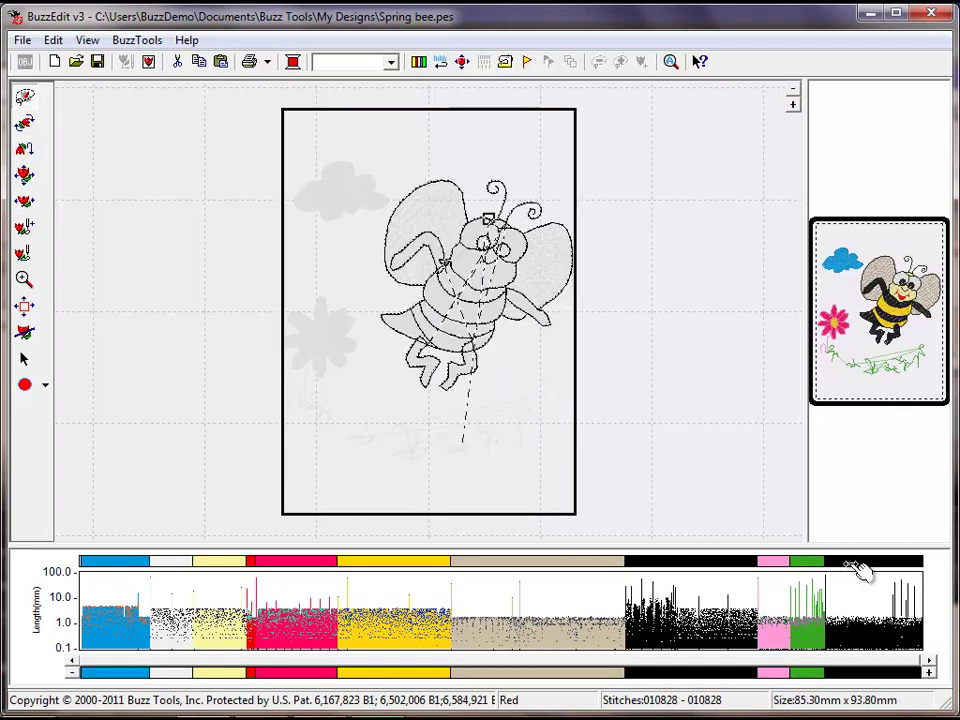
pyautogui.moveTo(860, 568); pyautogui.dragTo(770, 570)
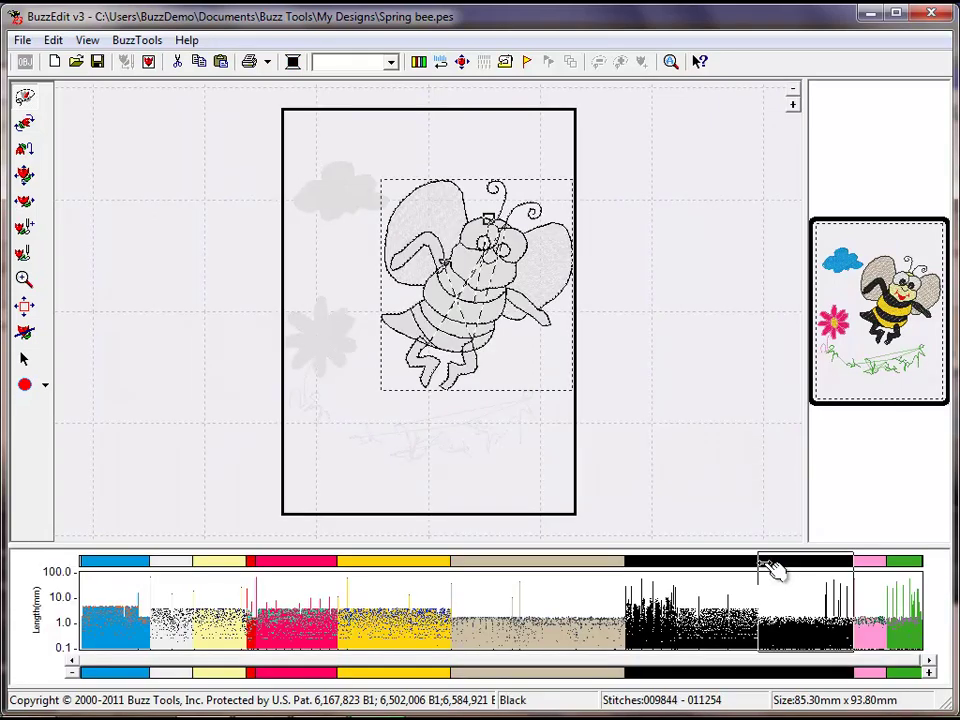
pyautogui.click(167, 274)
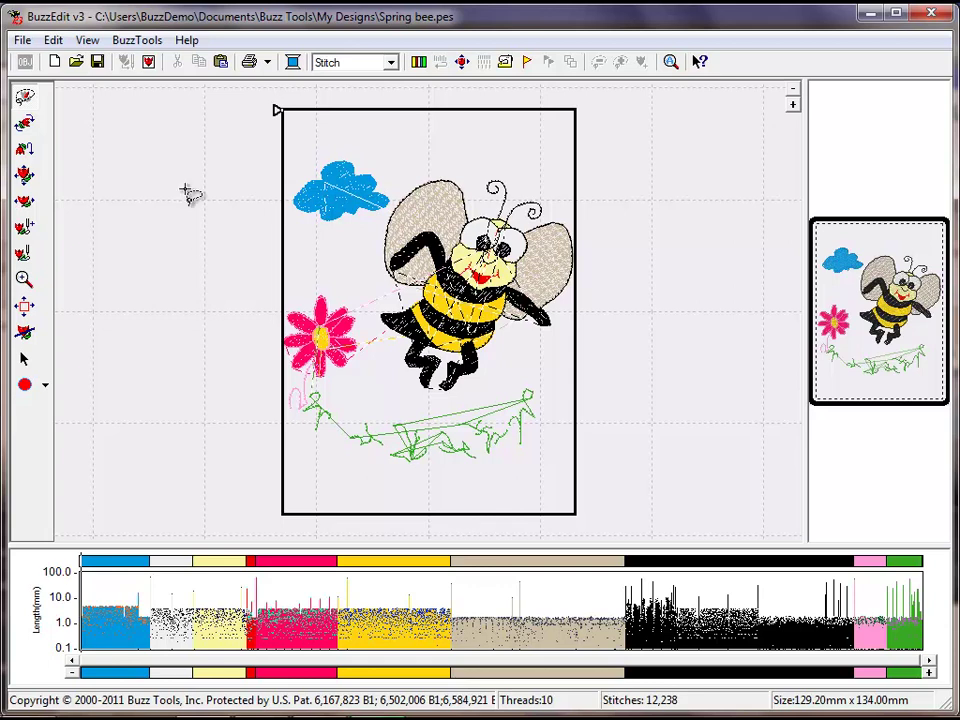
# Save the regrouped design under a new name, Spring bee_1.pes, by appending _1.
pyautogui.click(20, 40)
pyautogui.click(84, 204)
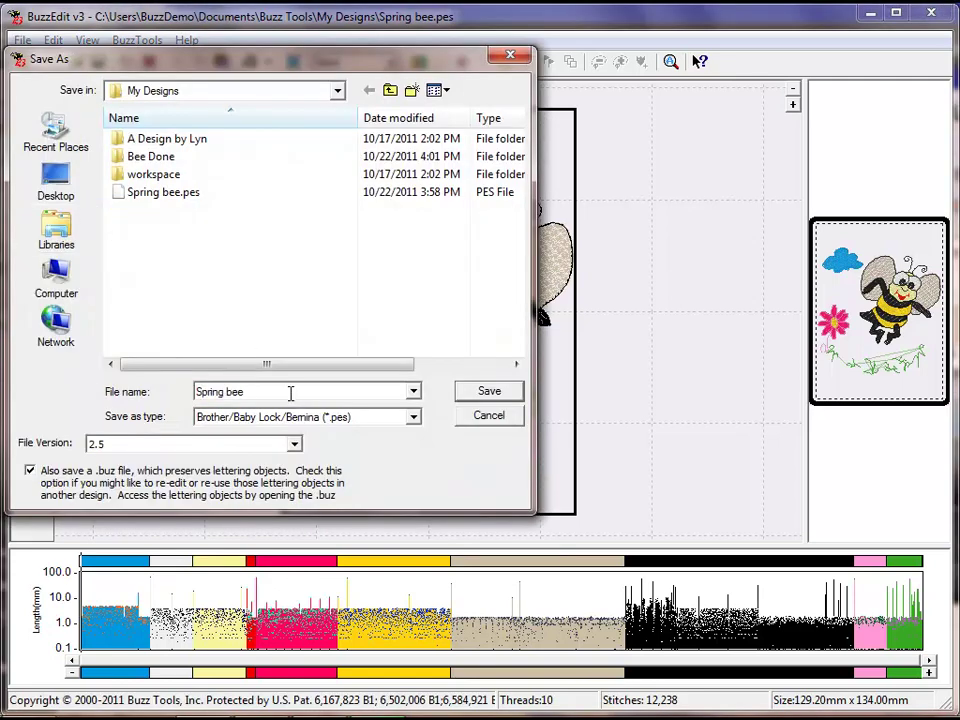
pyautogui.write('bee_1')
pyautogui.click(465, 396)
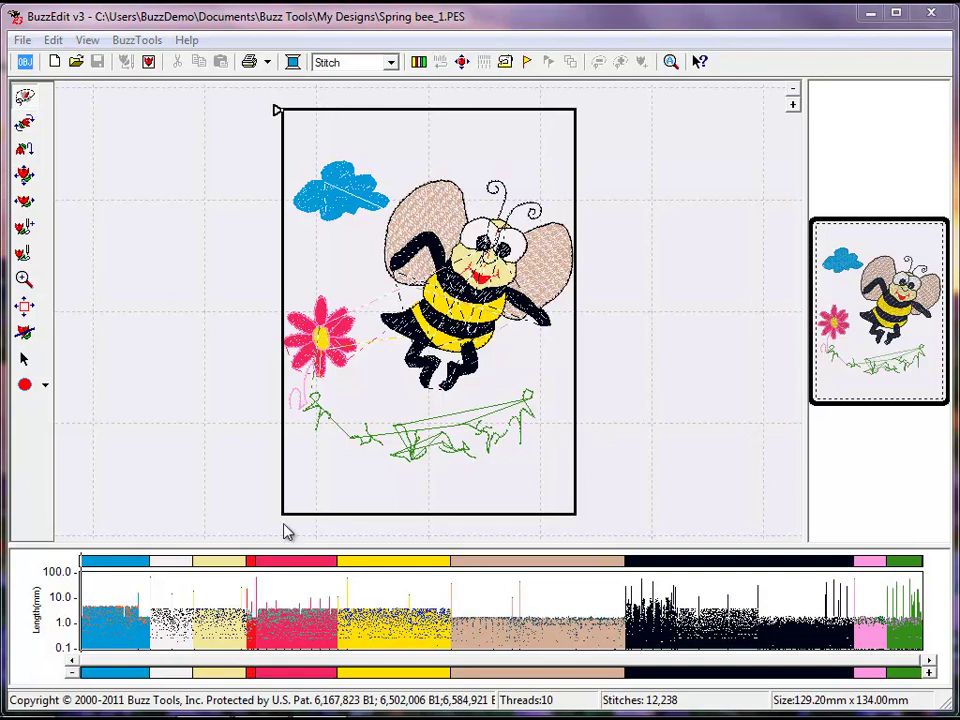
# Select the Duck Wing Blue cloud (stitches 827–997) and zoom canvas and stitch chart onto it.
pyautogui.click(118, 562)
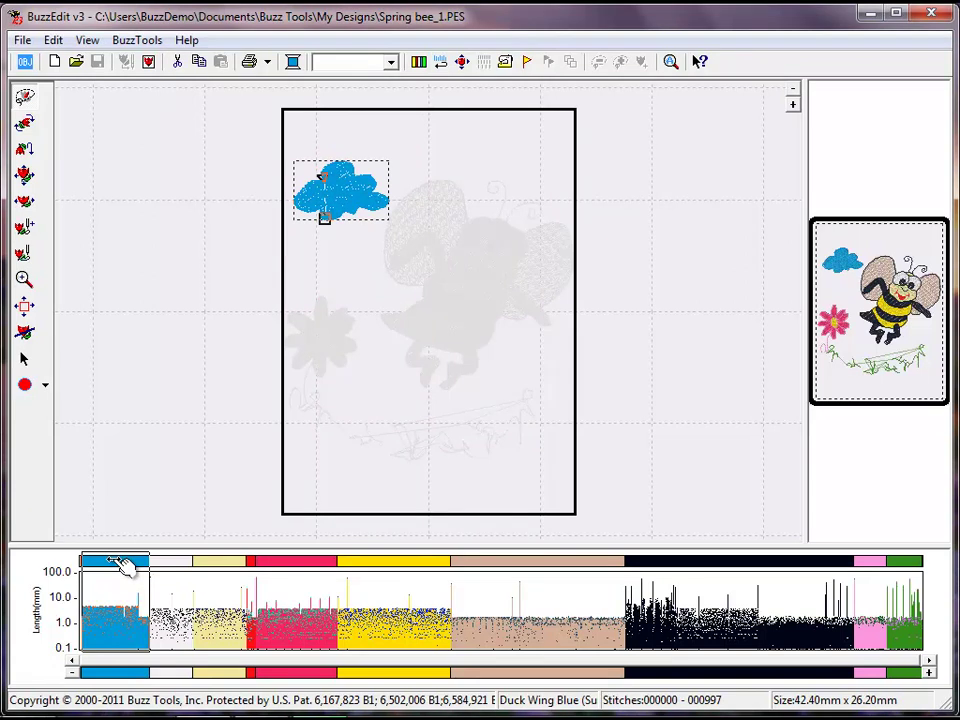
pyautogui.click(790, 104)
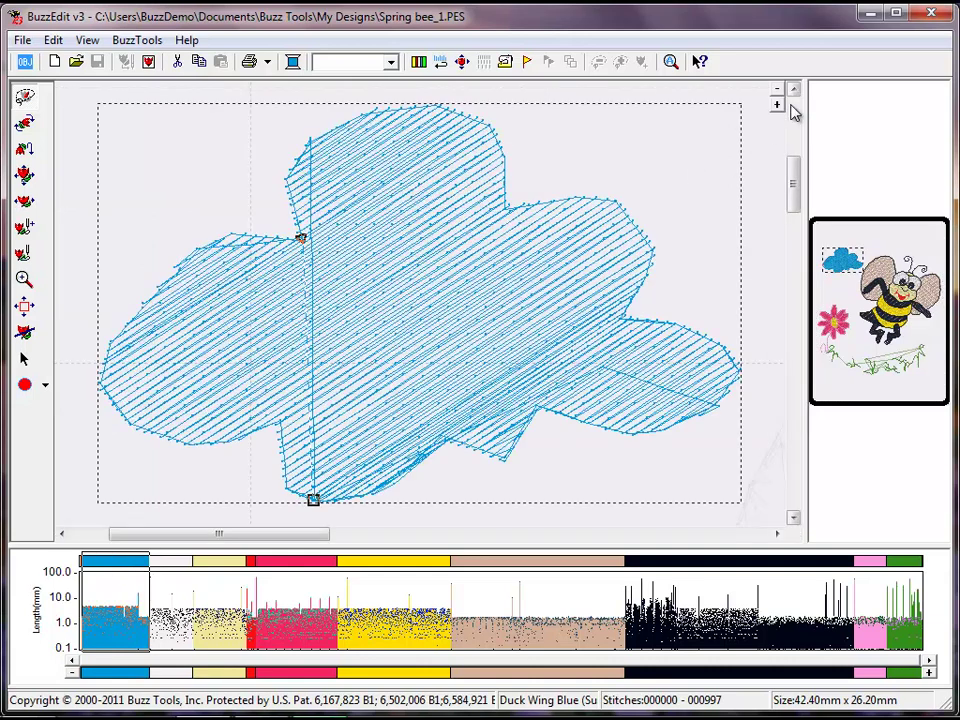
pyautogui.click(928, 672)
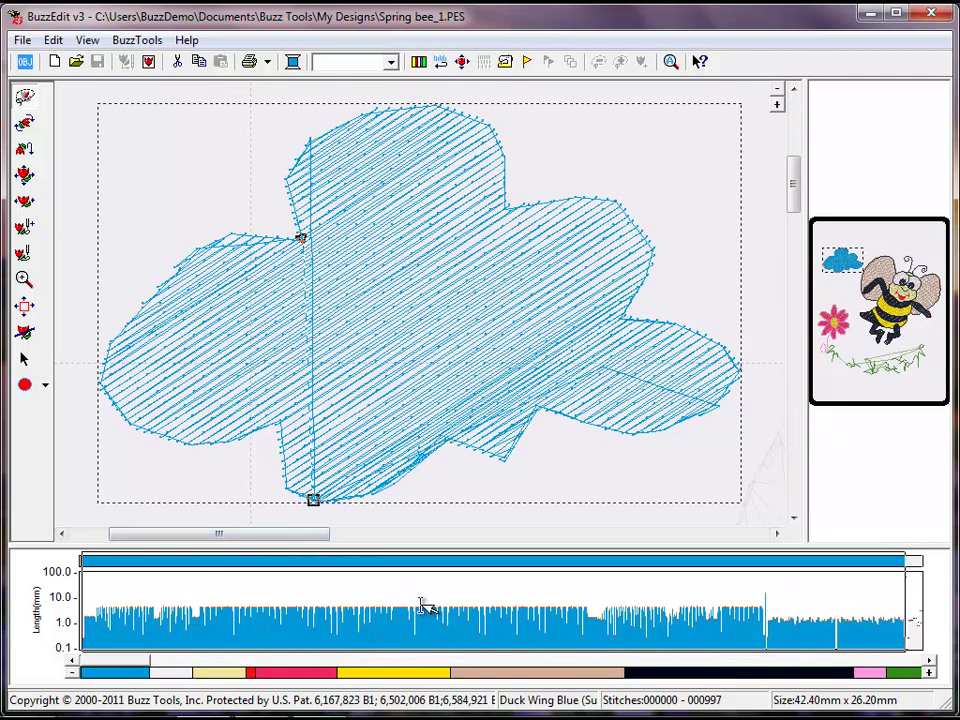
pyautogui.press('Escape')
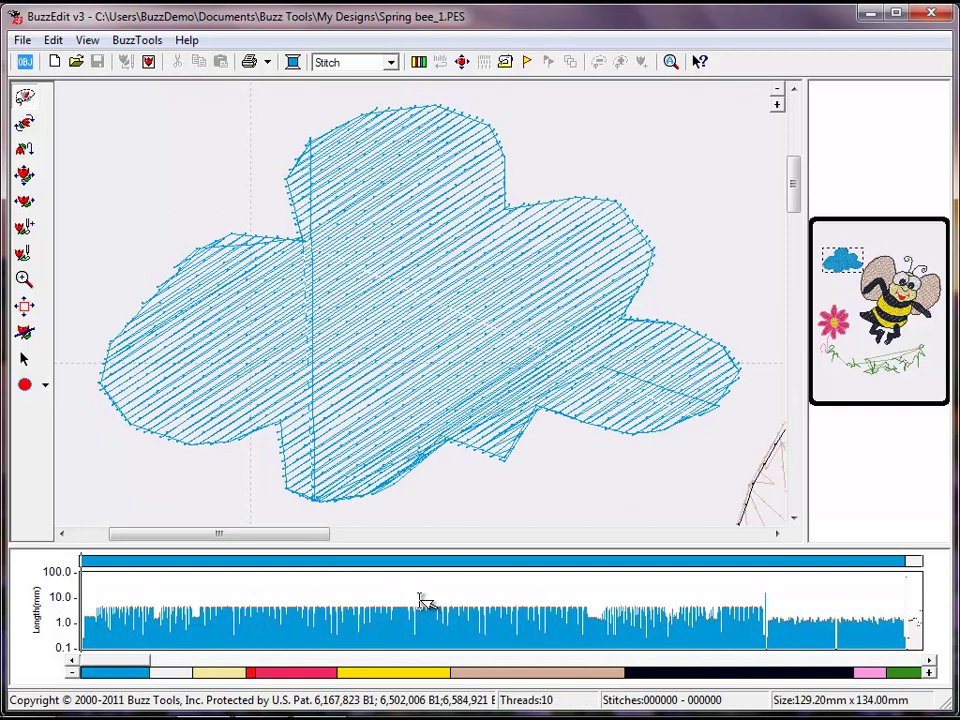
pyautogui.click(424, 601)
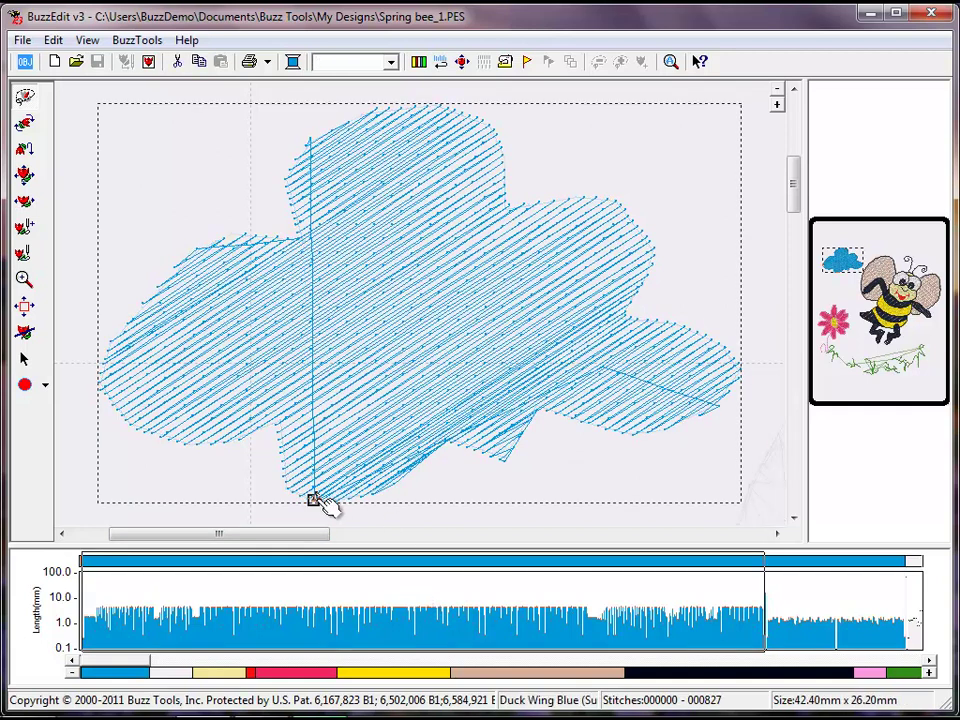
pyautogui.click(860, 610)
pyautogui.click(860, 610)
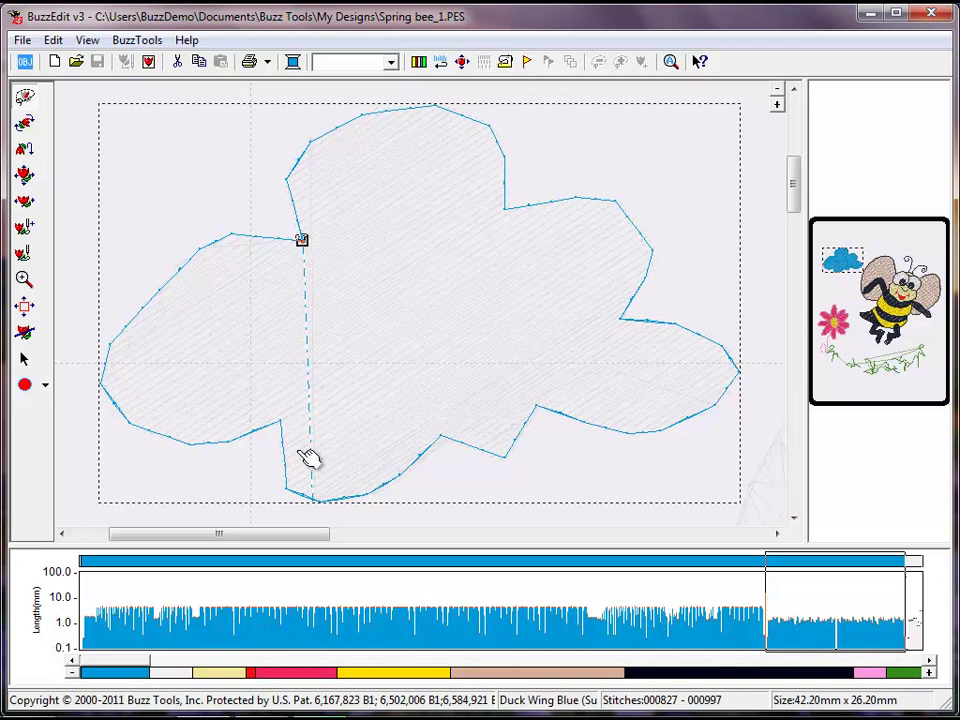
pyautogui.click(290, 492)
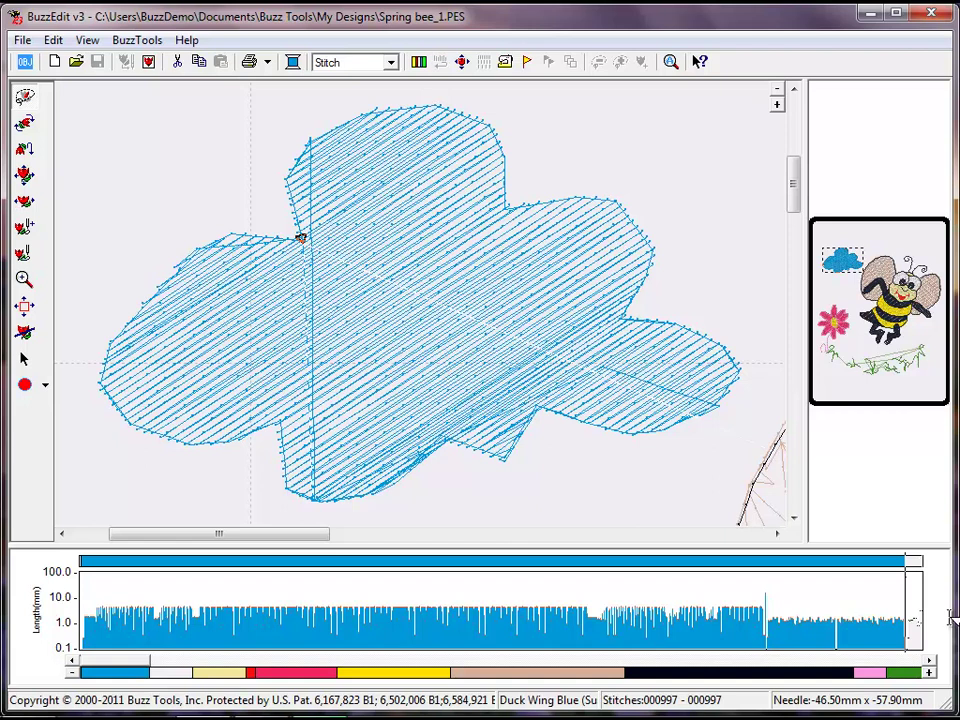
# Select the long jump stitch at 827 in the stitch graph and delete it.
pyautogui.click(766, 605)
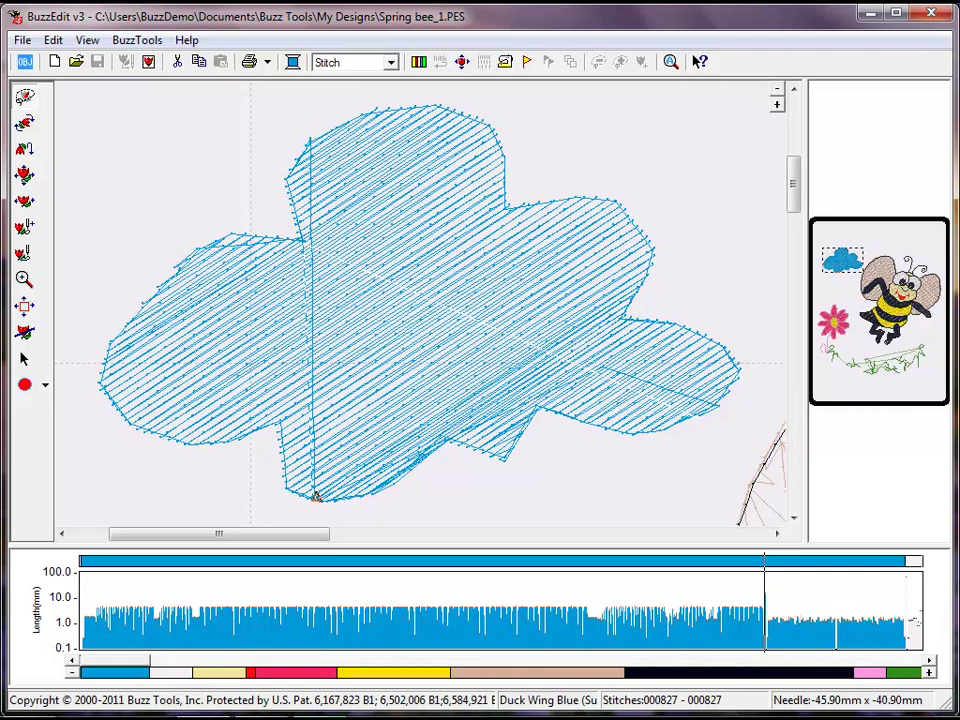
pyautogui.hotkey('shift', 'Right')
pyautogui.hotkey('shift', 'Right')
pyautogui.hotkey('shift', 'Right')
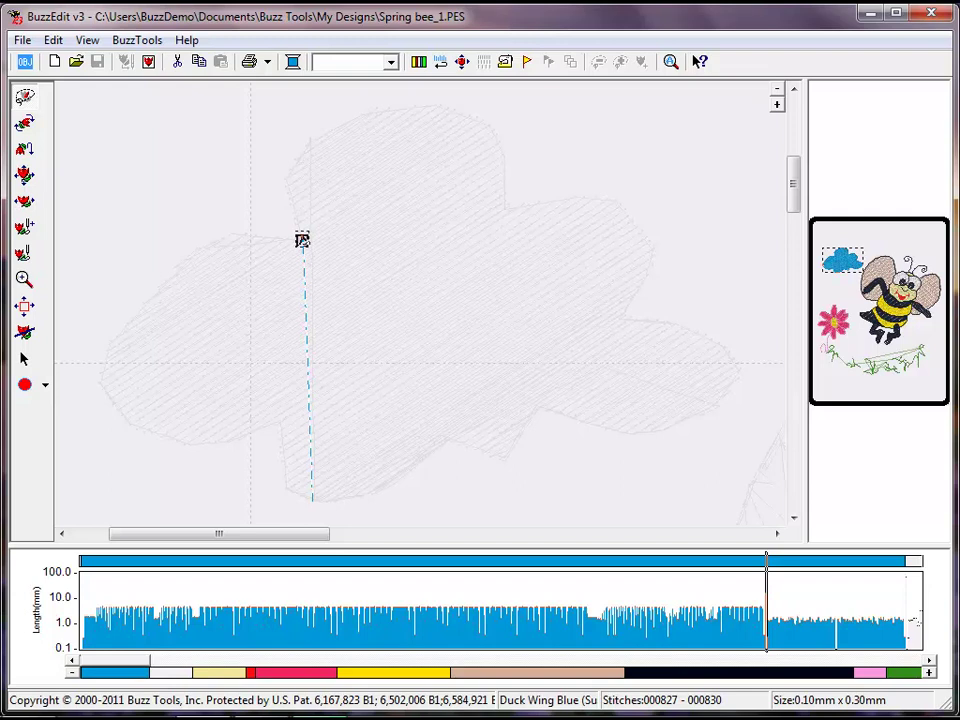
pyautogui.press('Left')
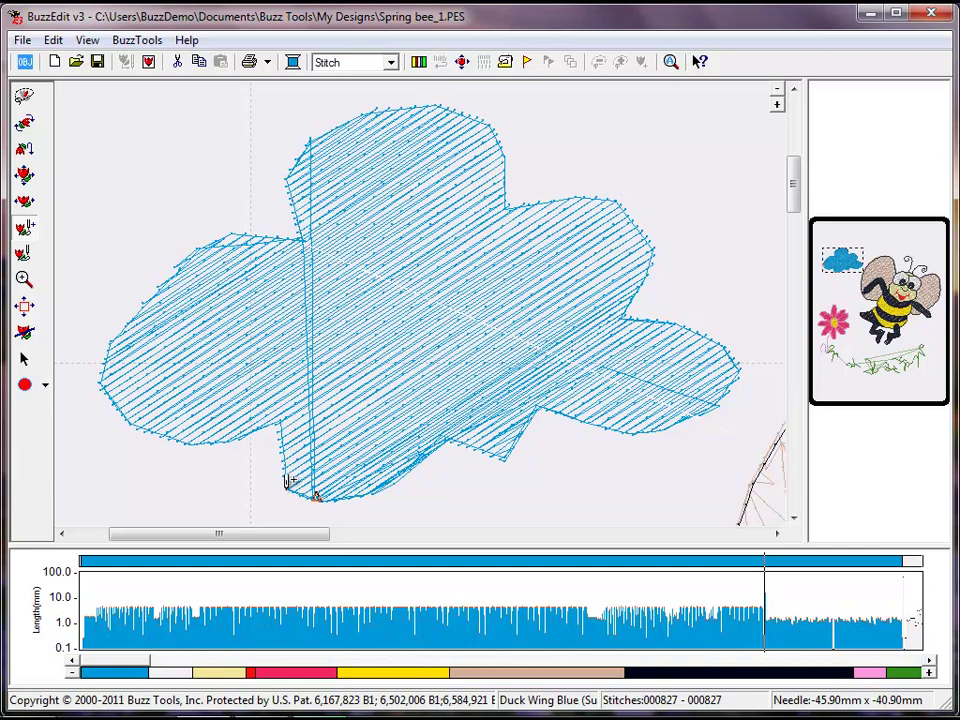
# Insert needle points from the cloud's bottom edge along its lower-left outline to the left tip.
pyautogui.click(289, 489)
pyautogui.click(283, 453)
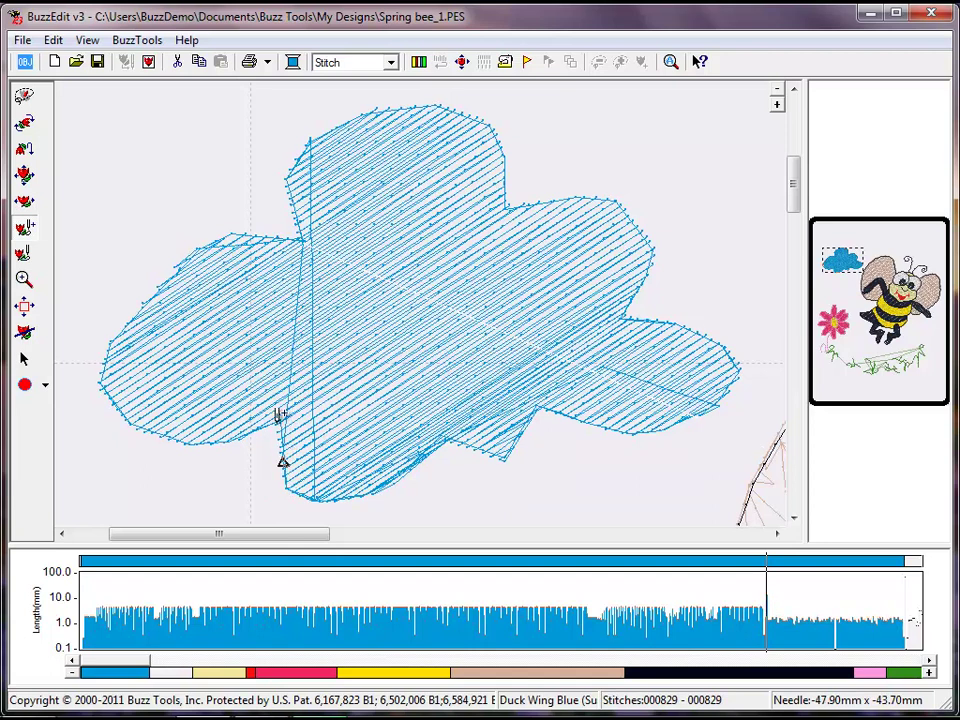
pyautogui.click(280, 424)
pyautogui.click(255, 424)
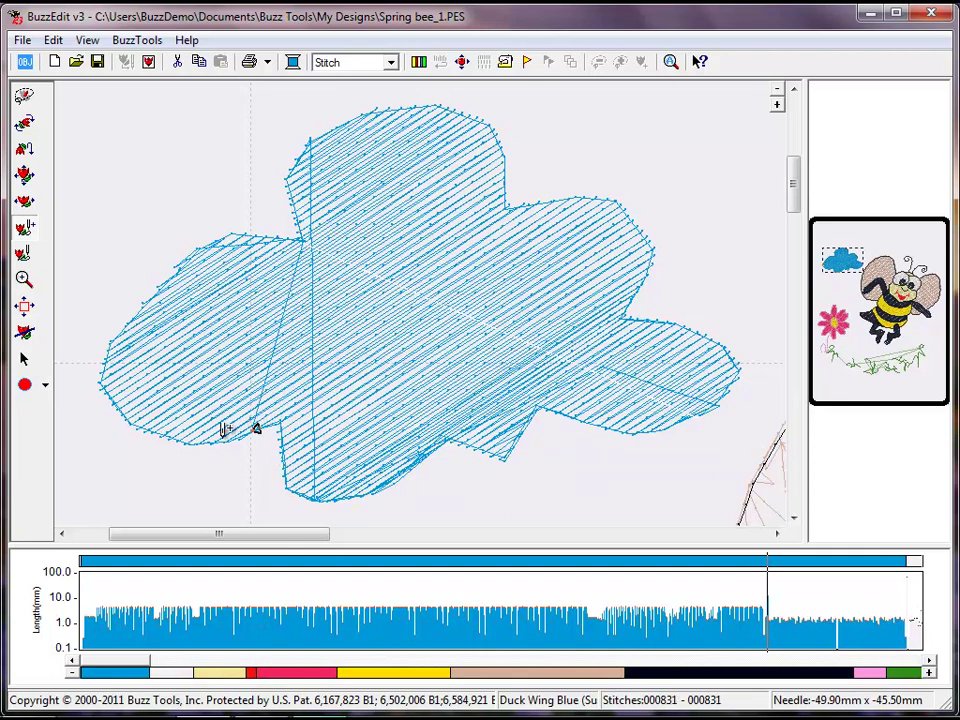
pyautogui.click(222, 439)
pyautogui.click(195, 437)
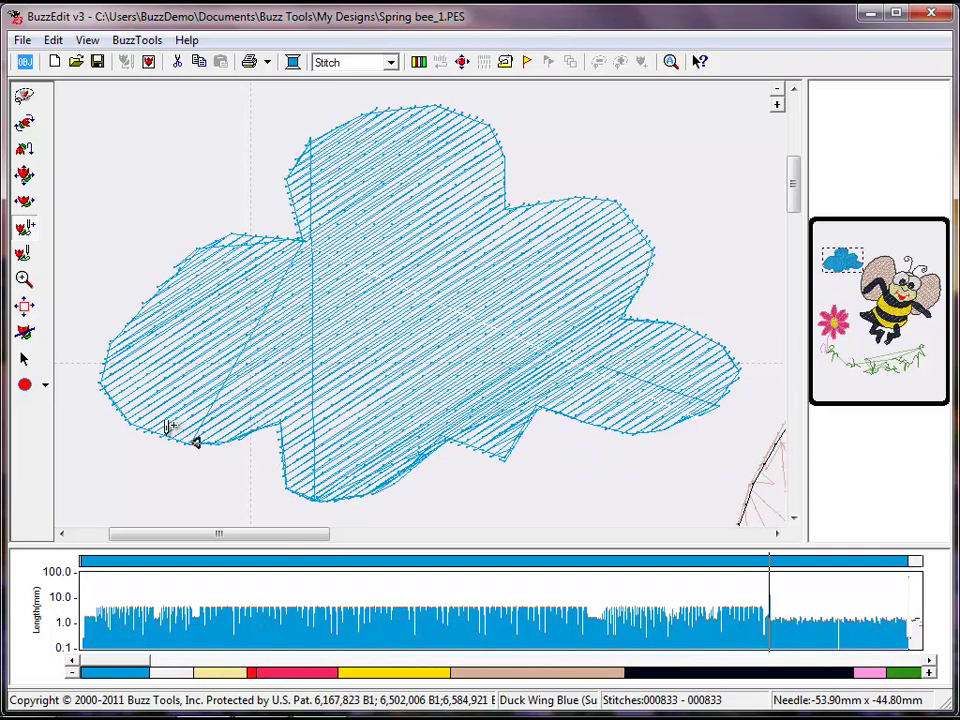
pyautogui.click(167, 436)
pyautogui.click(137, 425)
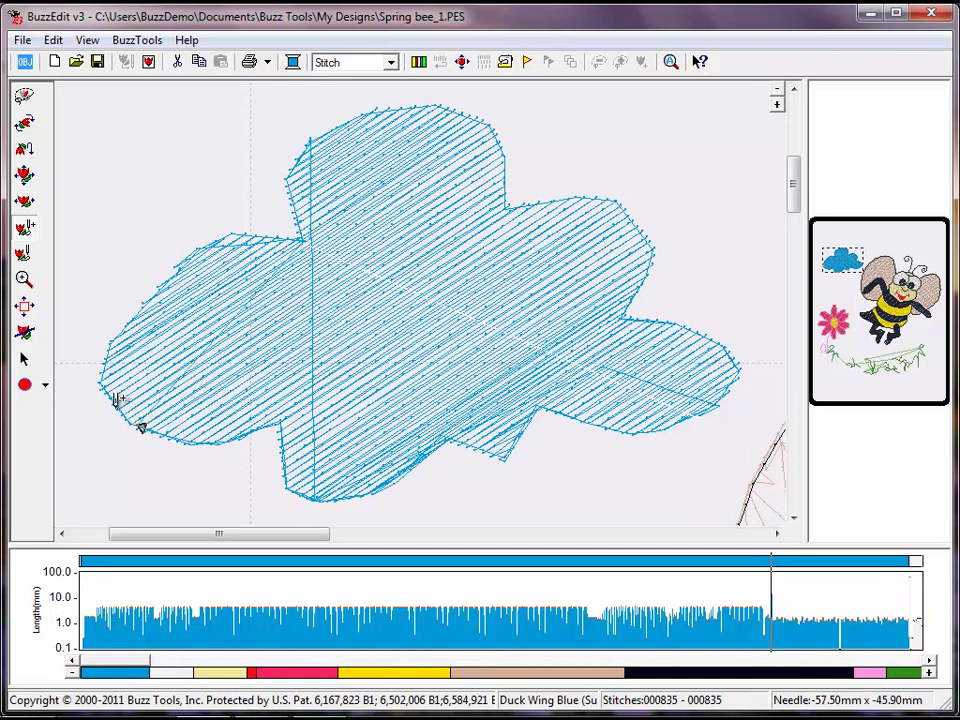
pyautogui.click(118, 410)
# Continue the needle points up the cloud's left edge to the upper-left notch.
pyautogui.click(101, 386)
pyautogui.click(104, 364)
pyautogui.click(120, 332)
pyautogui.click(137, 313)
pyautogui.click(154, 296)
pyautogui.click(174, 275)
pyautogui.click(195, 253)
pyautogui.click(214, 246)
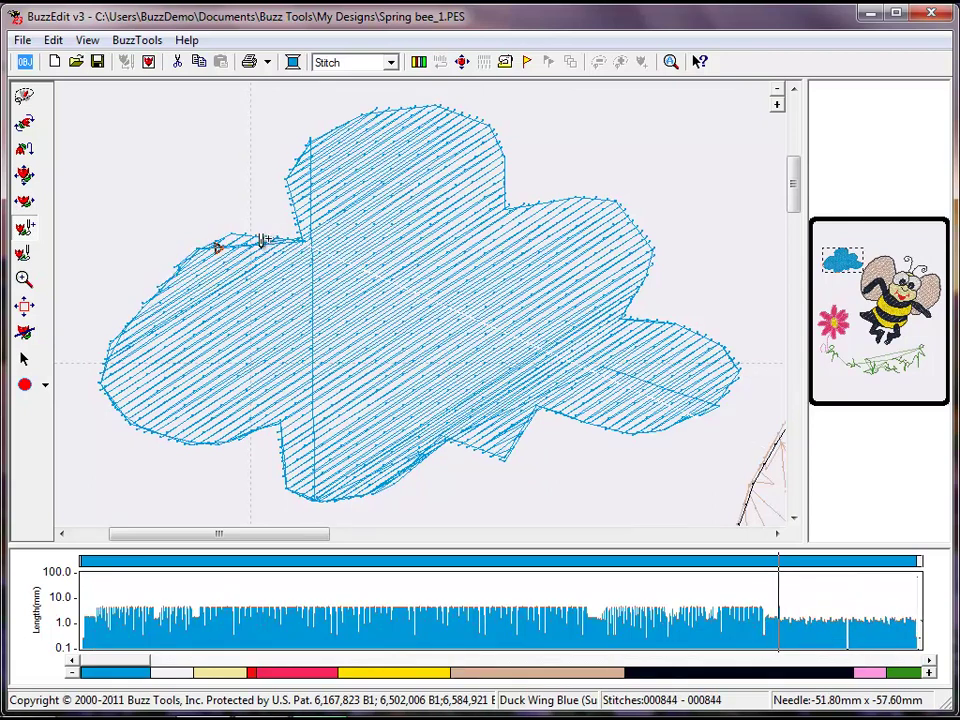
pyautogui.click(241, 243)
pyautogui.click(280, 240)
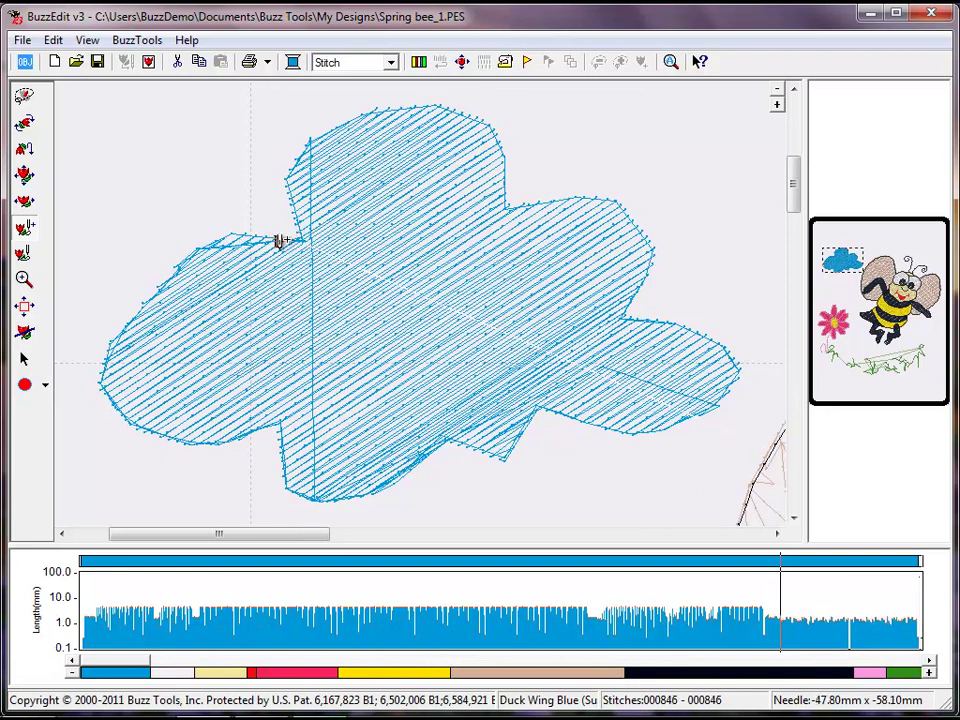
pyautogui.click(24, 96)
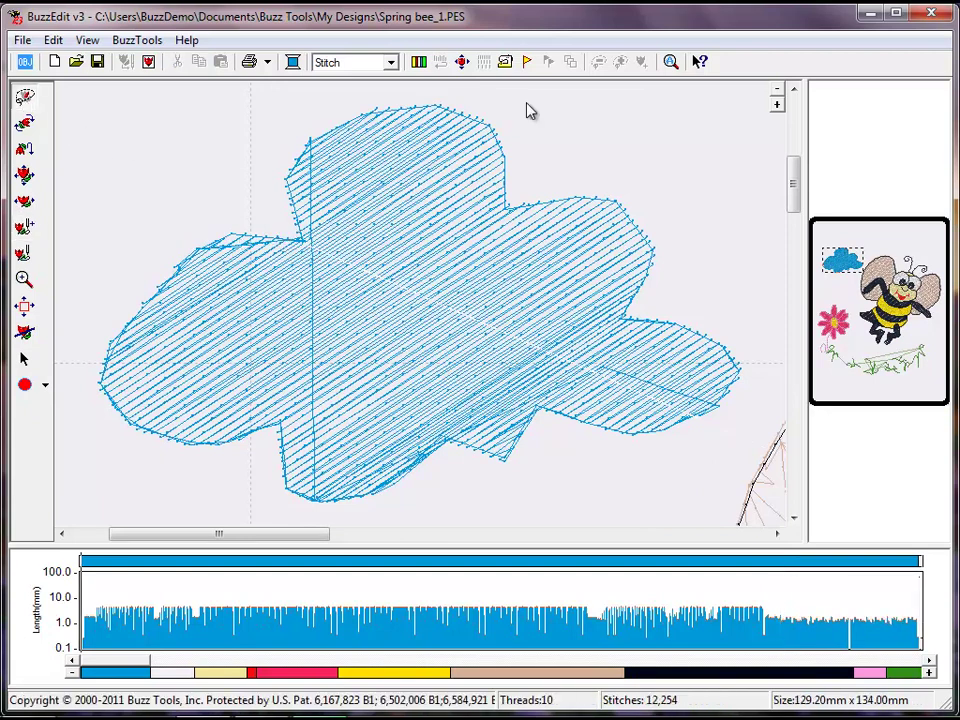
# Zoom out fully, then select the Yellow thread and zoom canvas and chart onto it.
pyautogui.click(779, 92)
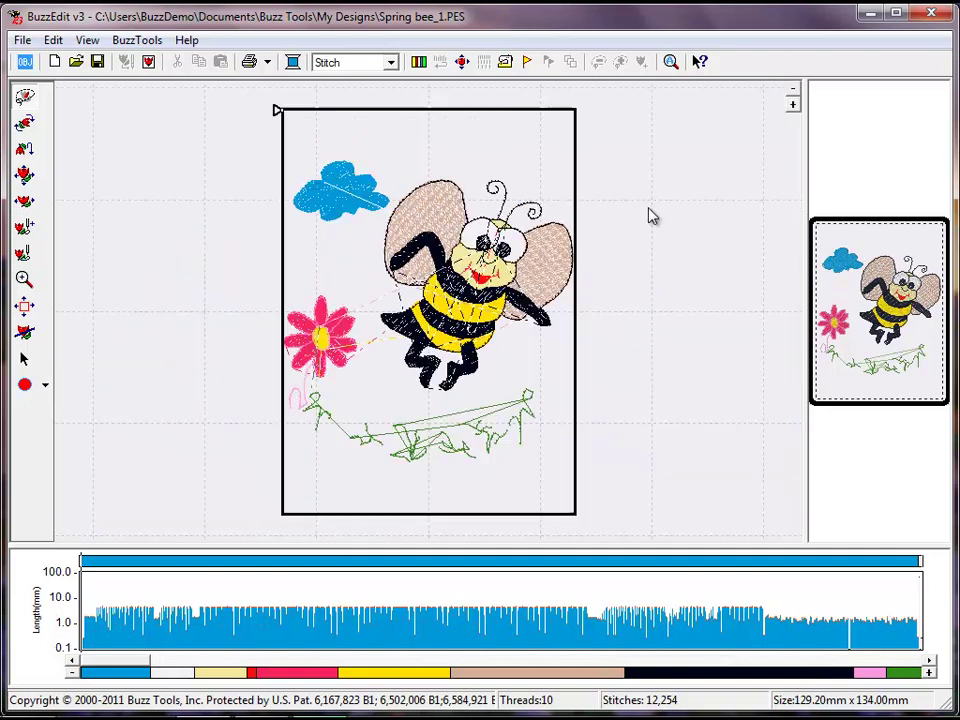
pyautogui.click(76, 678)
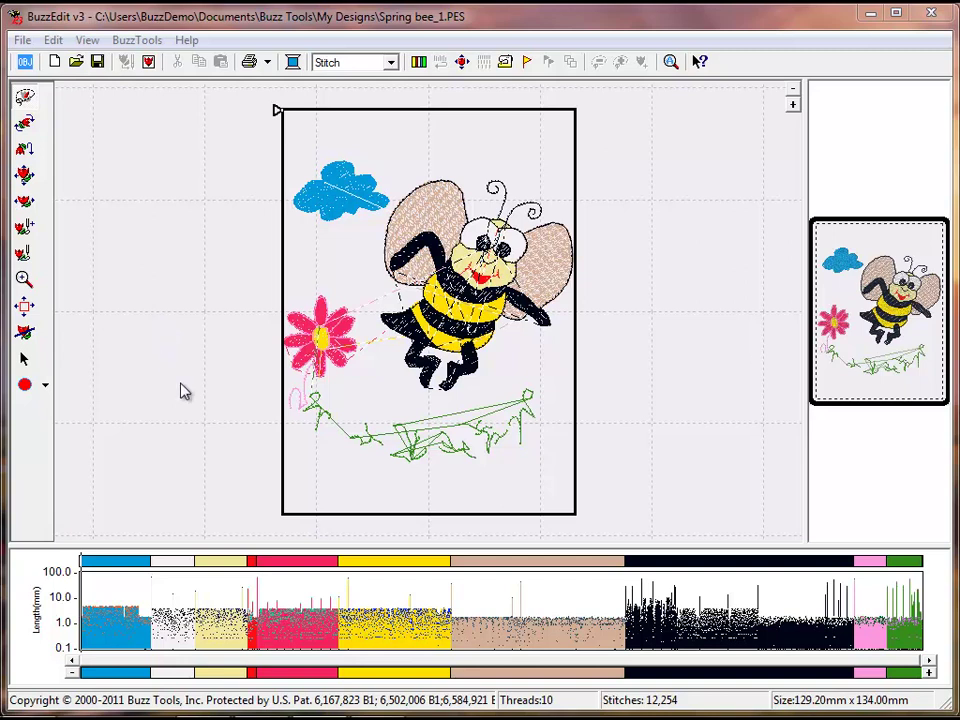
pyautogui.click(380, 566)
pyautogui.click(381, 566)
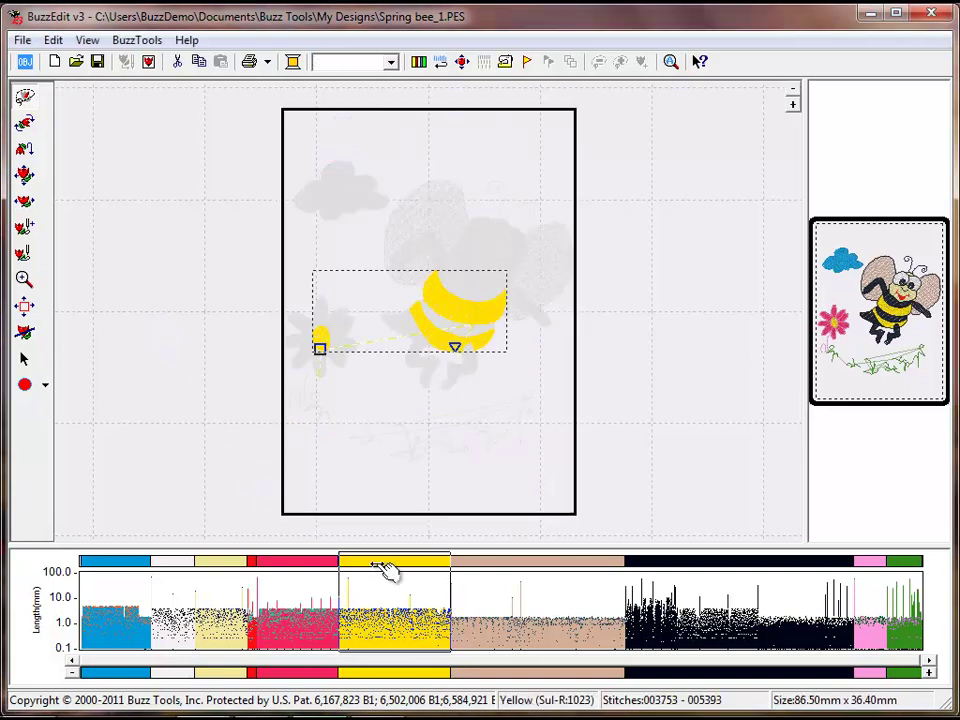
pyautogui.click(793, 106)
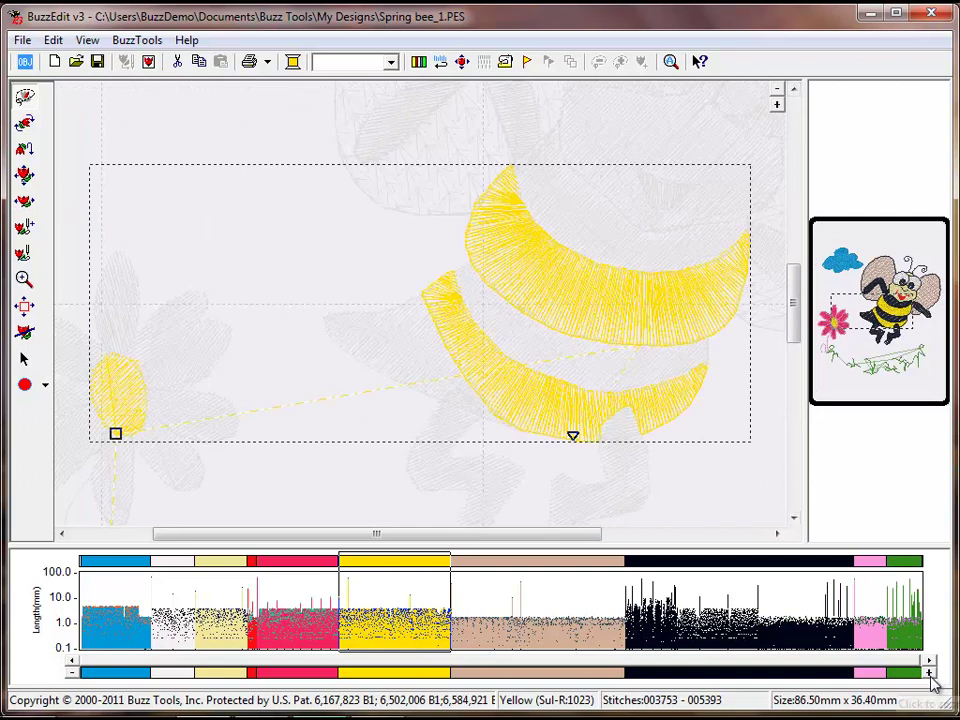
pyautogui.click(928, 662)
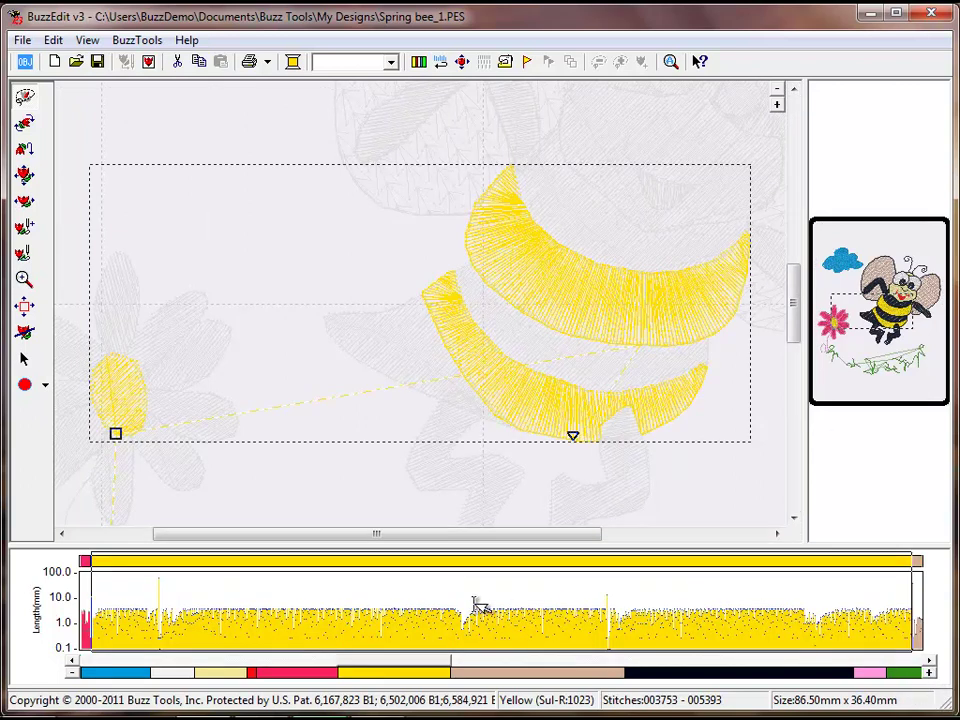
# Select each yellow piece: flower centre, stripe 3889–4784 and stripe 4784–5393, then deselect.
pyautogui.click(131, 597)
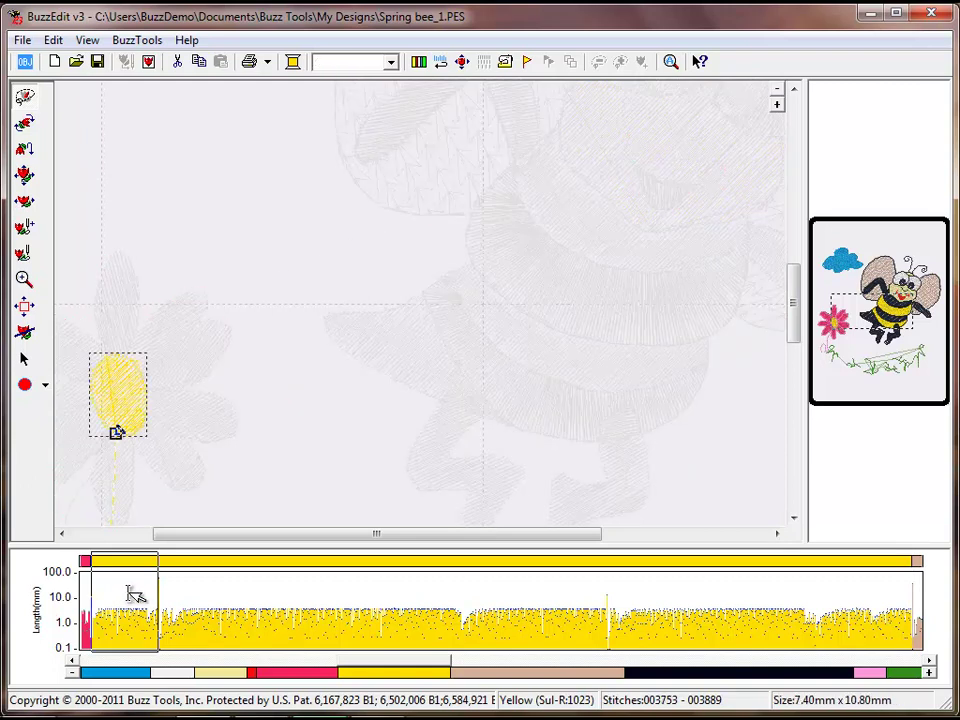
pyautogui.click(338, 600)
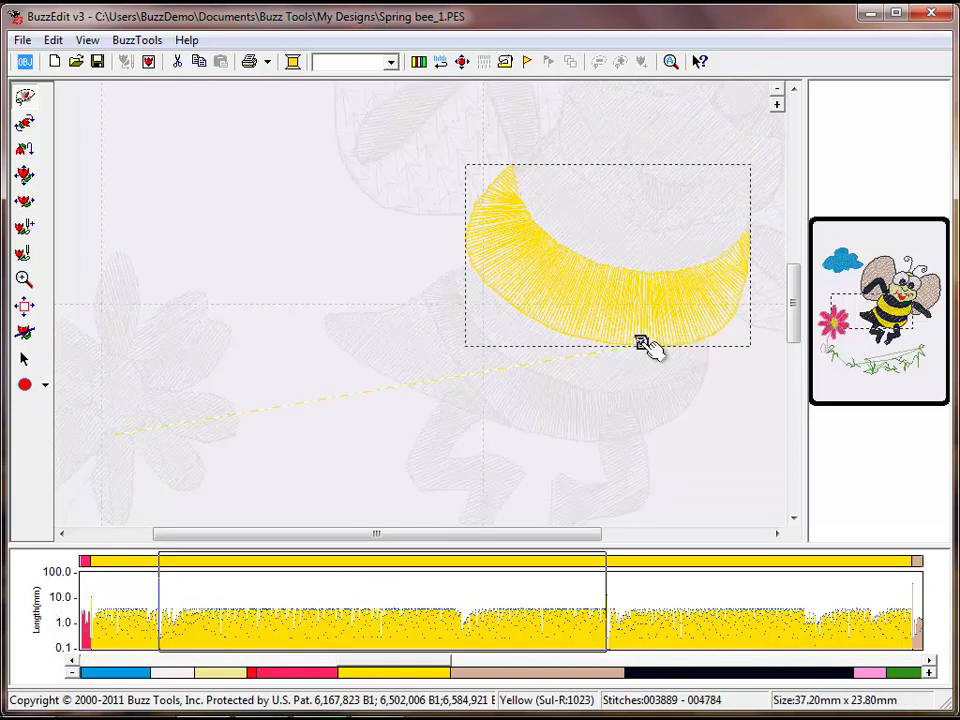
pyautogui.click(739, 600)
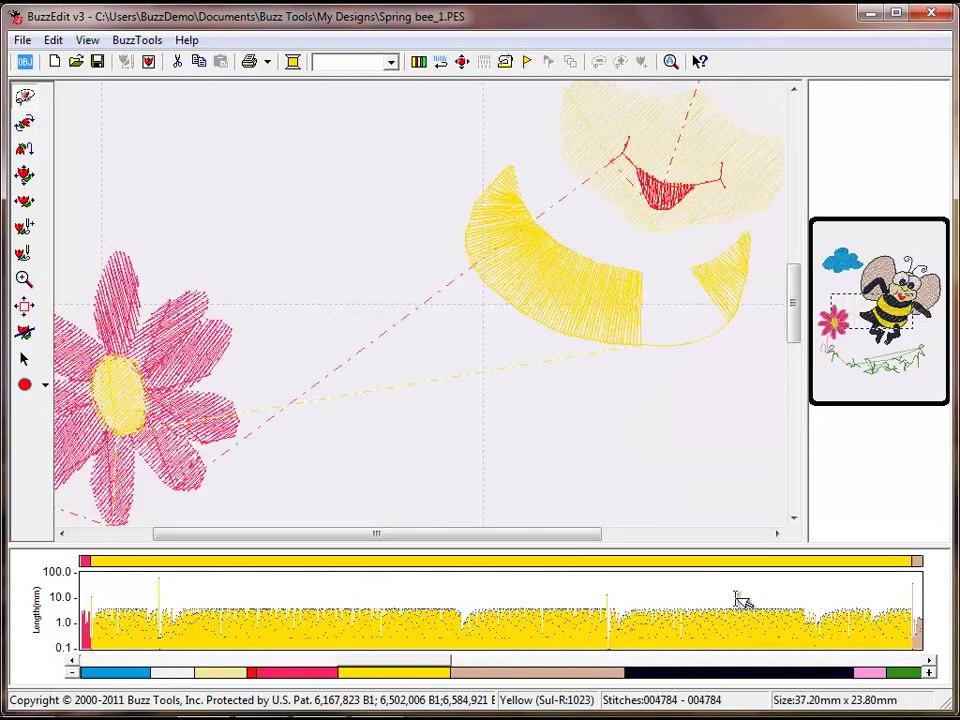
pyautogui.click(739, 600)
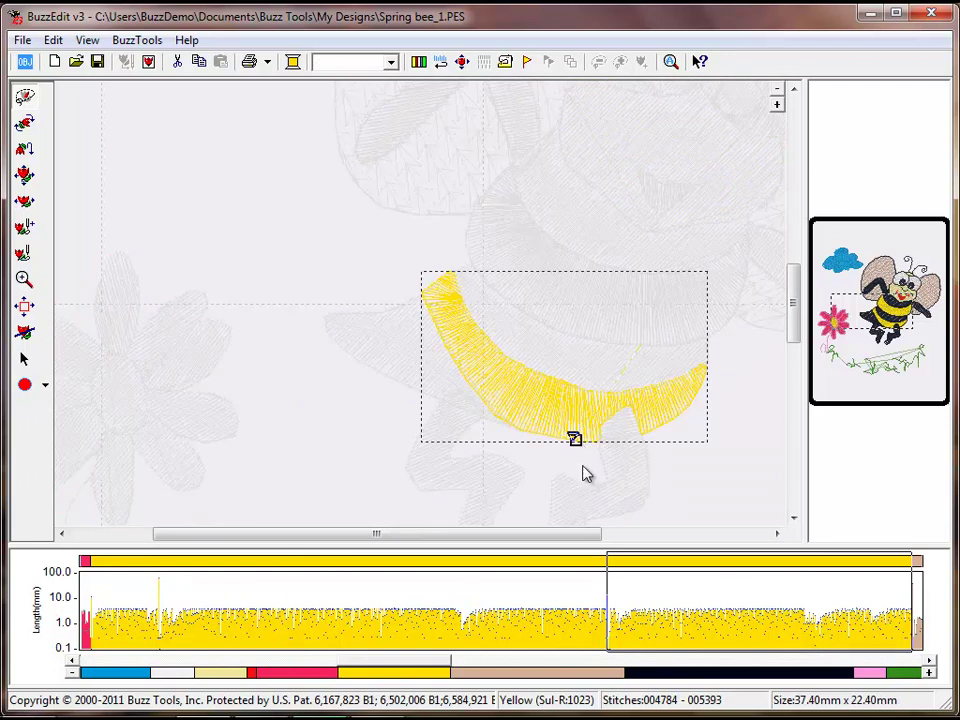
pyautogui.click(605, 601)
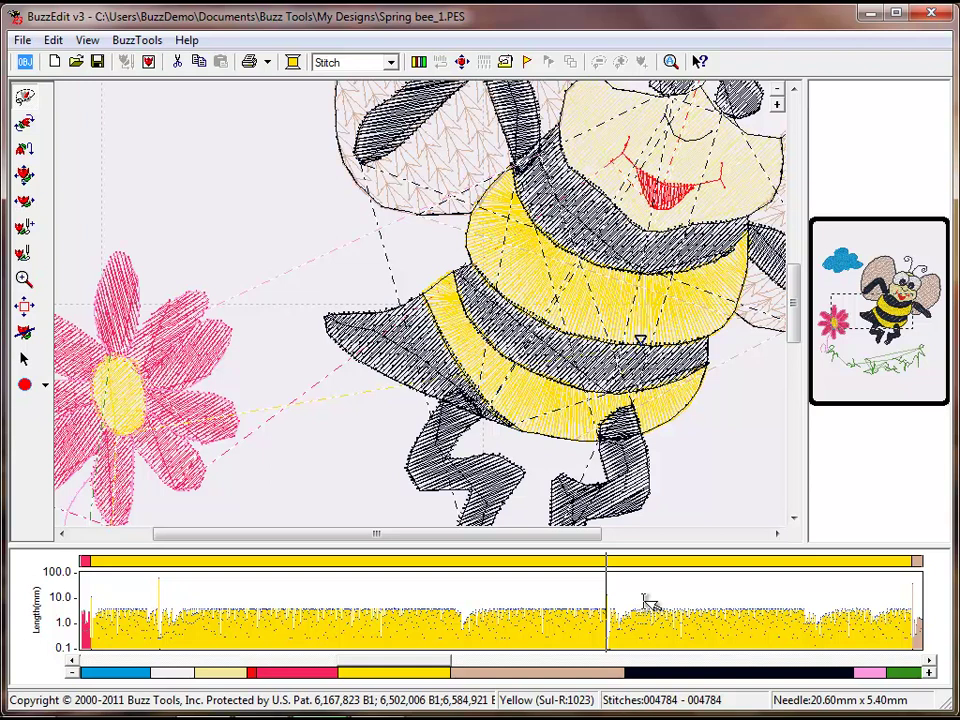
# Extend the selection past stitch 4784 and insert six needle points down the yellow bee body.
pyautogui.hotkey('shift', 'Right')
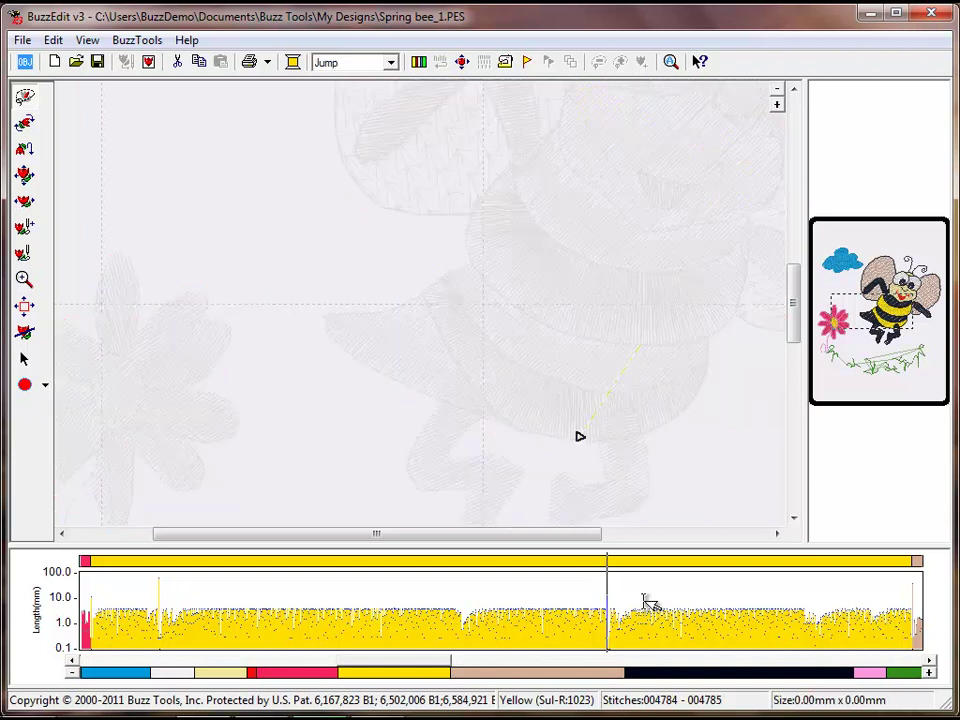
pyautogui.hotkey('shift', 'Right')
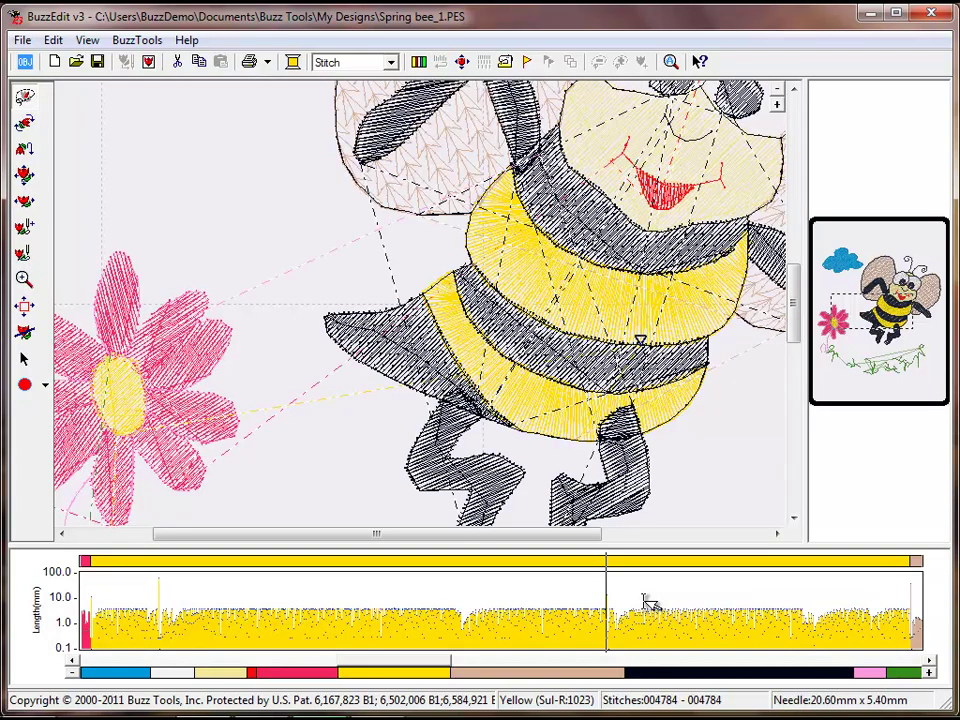
pyautogui.click(24, 228)
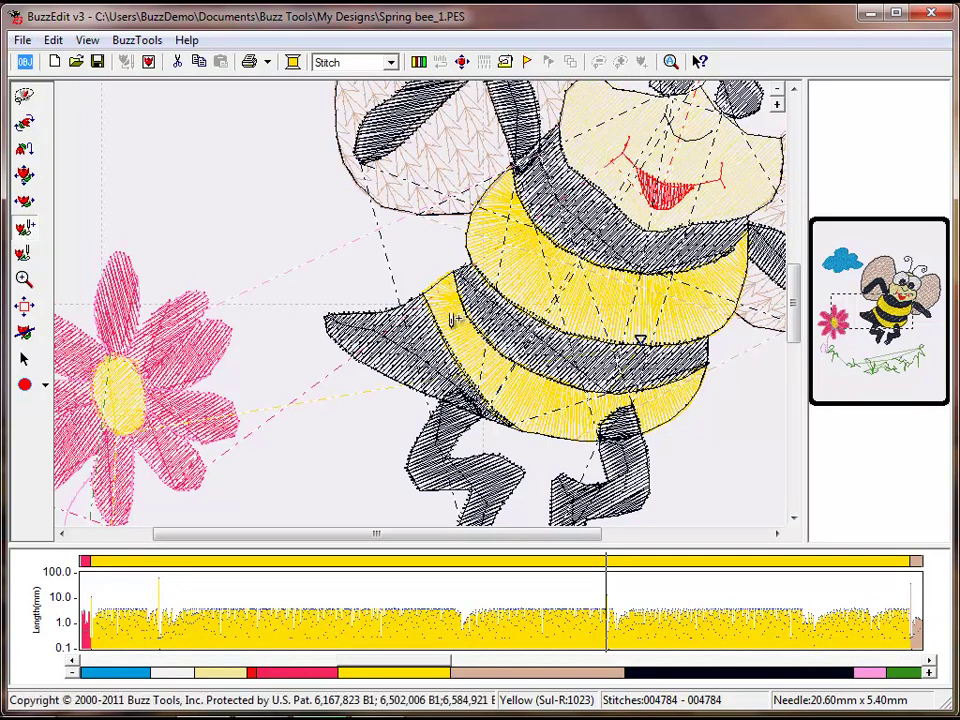
pyautogui.click(640, 342)
pyautogui.click(632, 358)
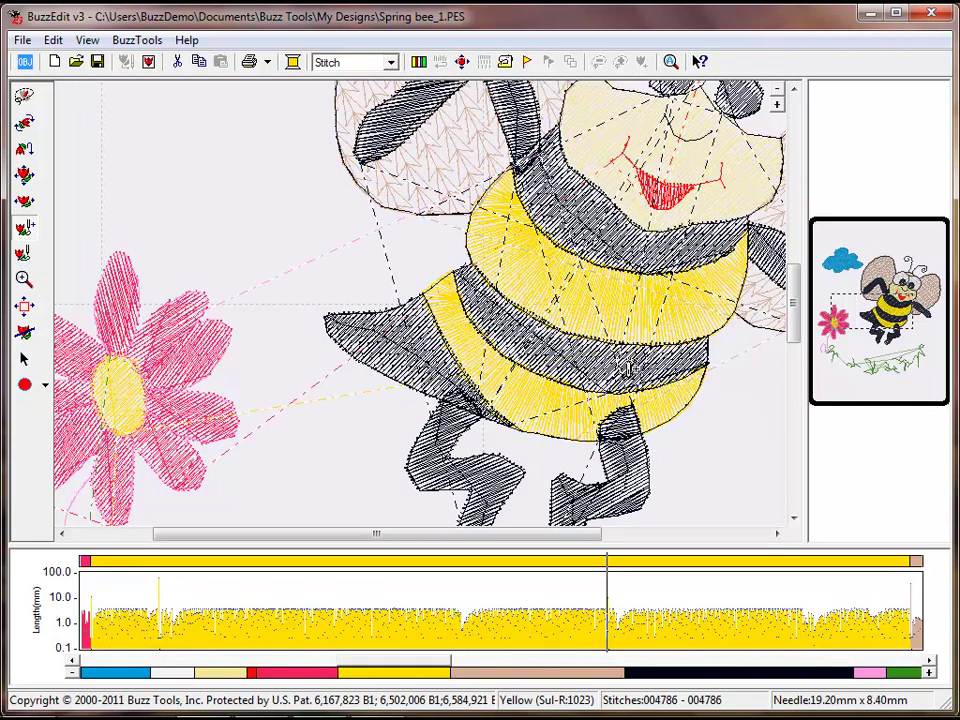
pyautogui.click(627, 375)
pyautogui.click(622, 390)
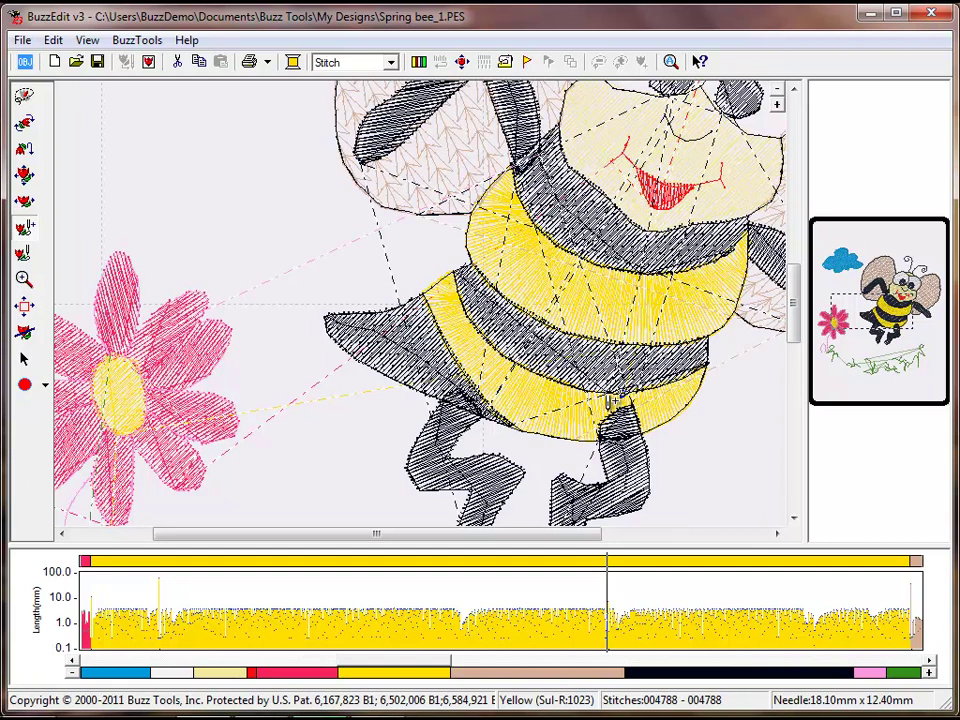
pyautogui.click(595, 424)
pyautogui.click(589, 424)
pyautogui.click(24, 96)
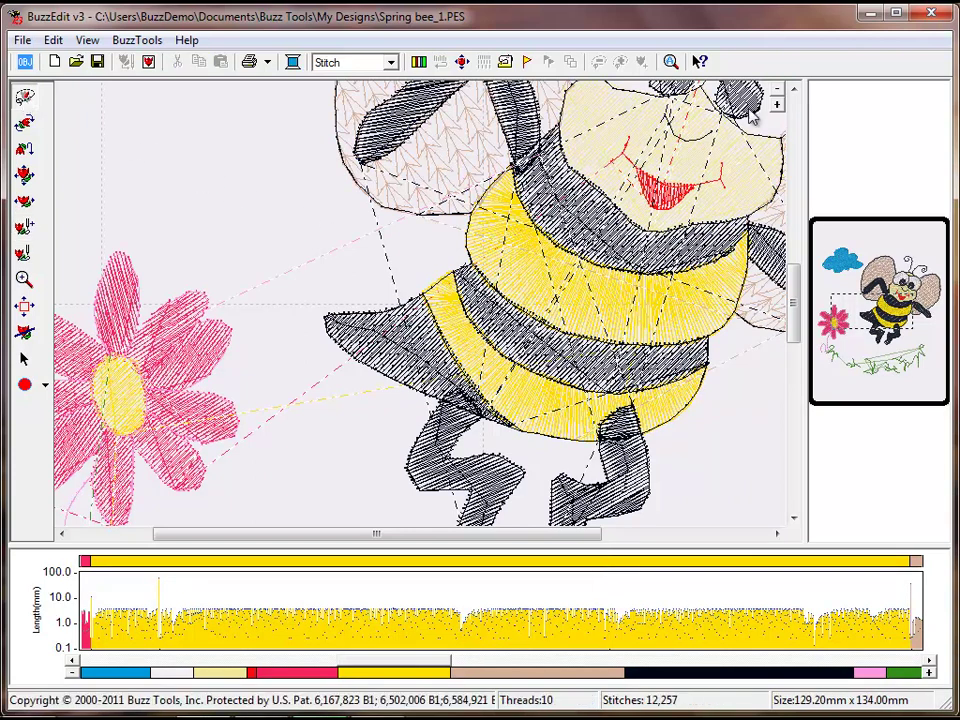
# Fit all of Spring bee_2.PES in view and spread all 10 colours across the stitch graph.
pyautogui.hotkey('ctrl', '0')
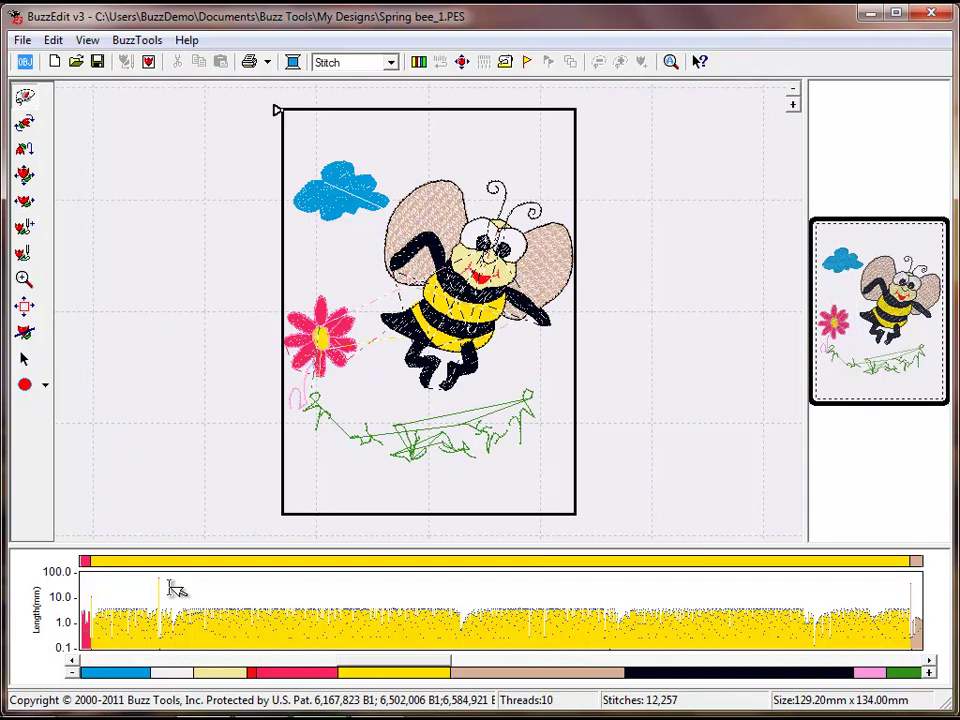
pyautogui.click(73, 672)
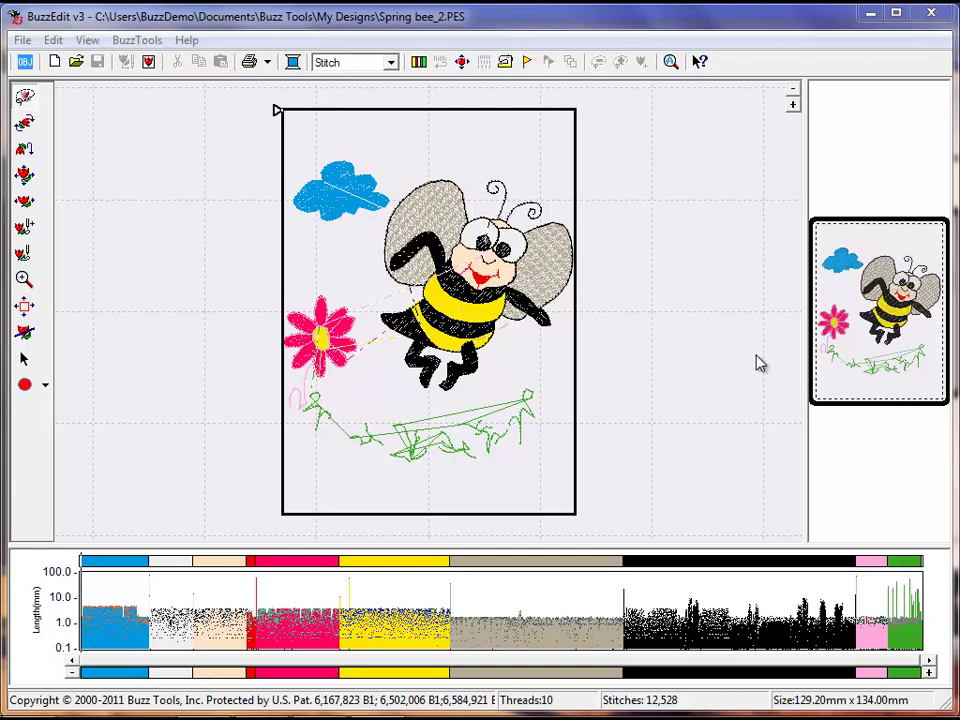
# Zoom into the grass, select the Leaf Green block, and make long stitches 12092 and 12147 jumps.
pyautogui.moveTo(822, 348); pyautogui.dragTo(938, 389)
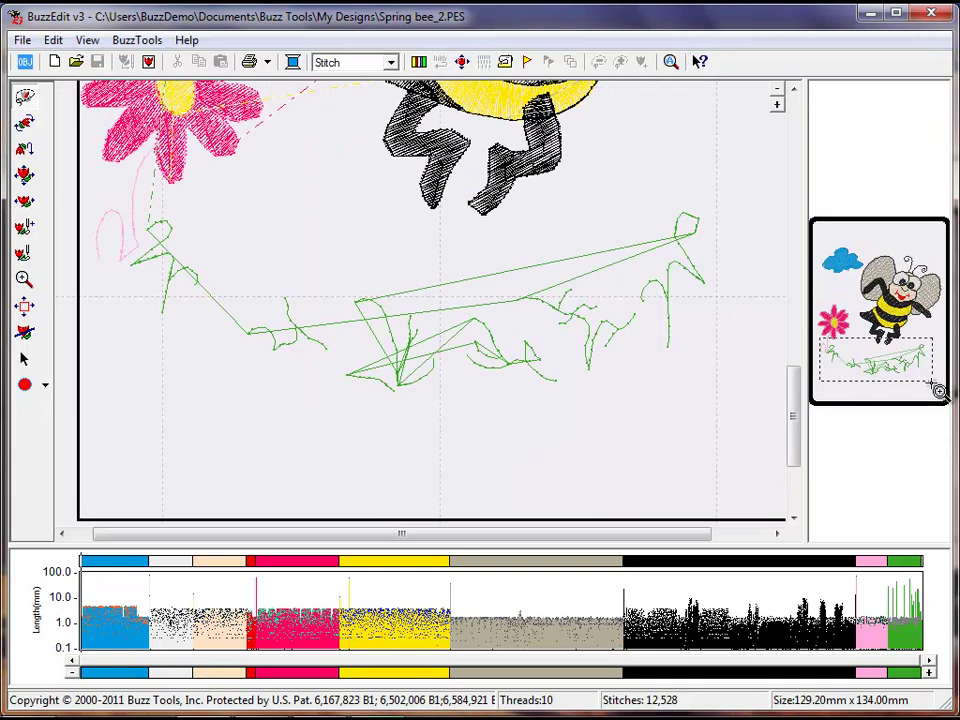
pyautogui.click(913, 561)
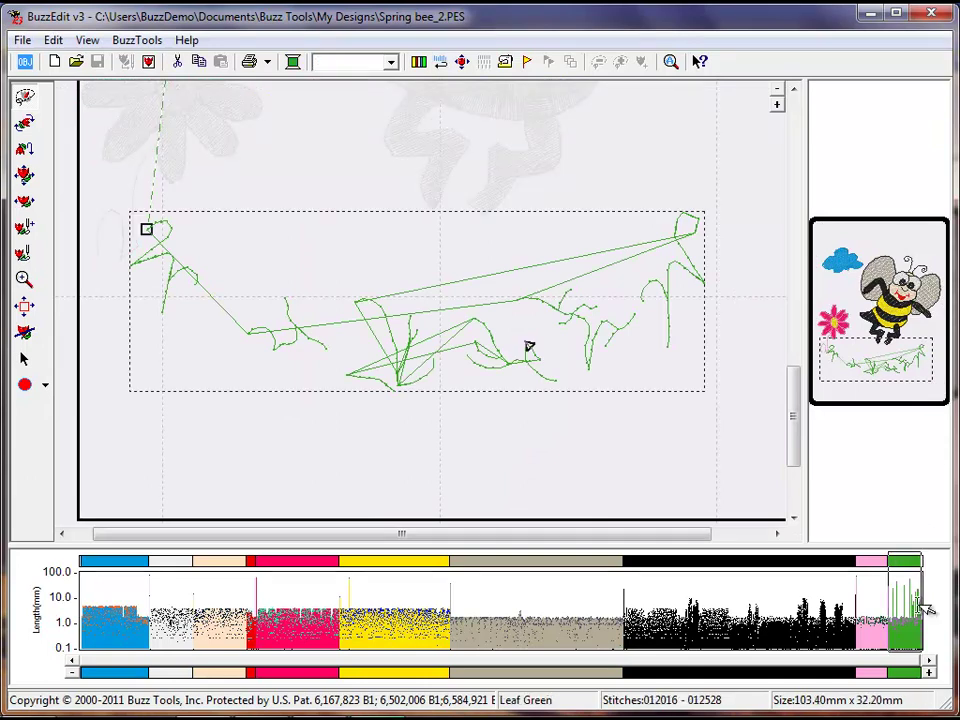
pyautogui.click(931, 676)
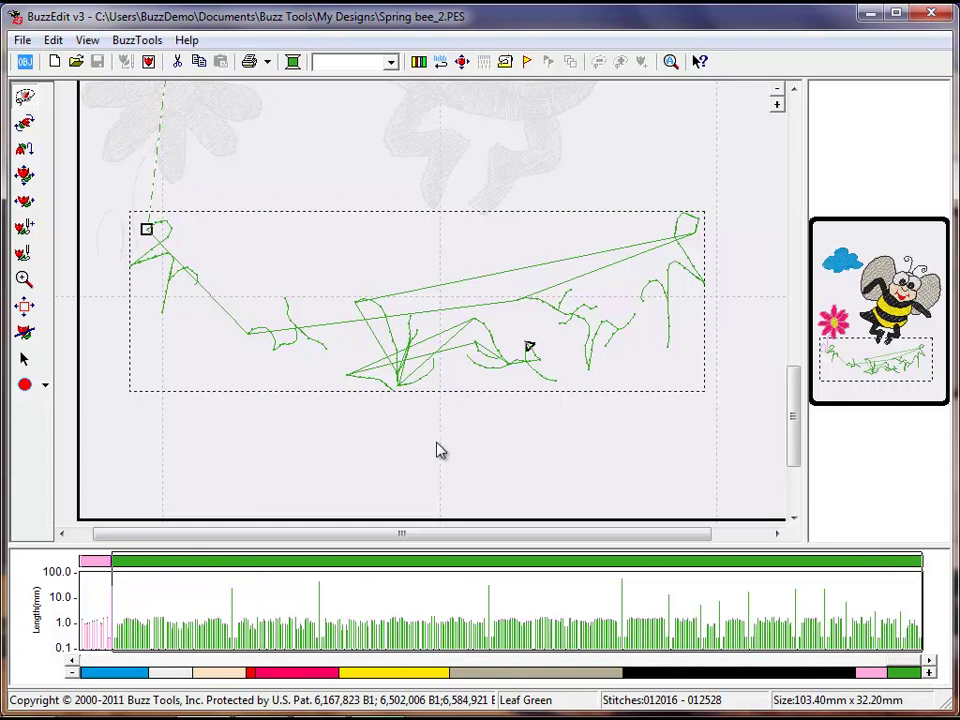
pyautogui.click(232, 607)
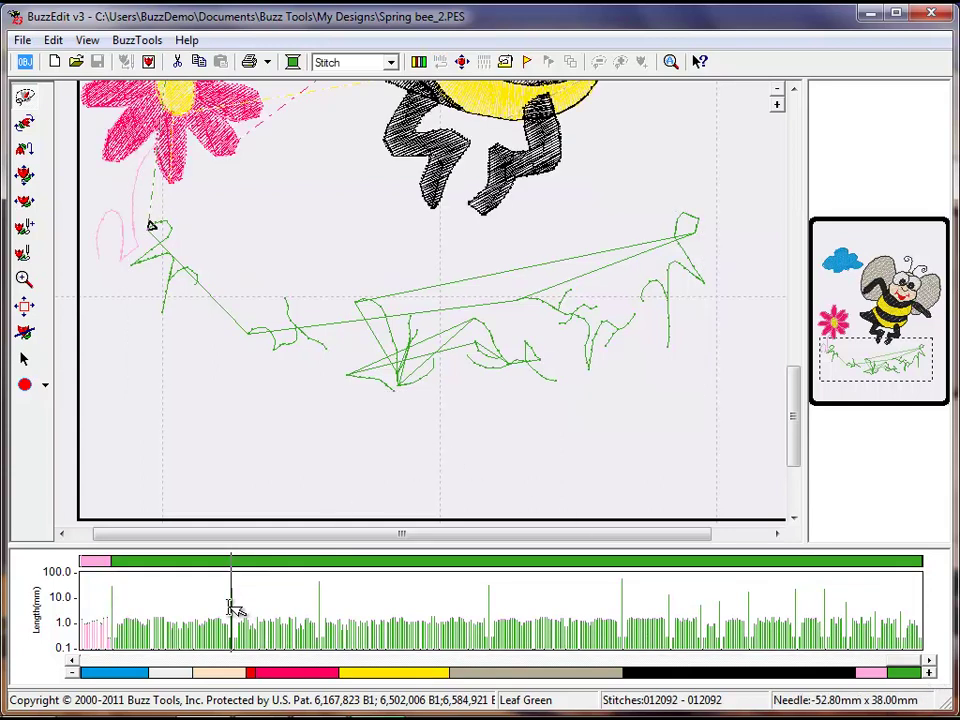
pyautogui.click(232, 607)
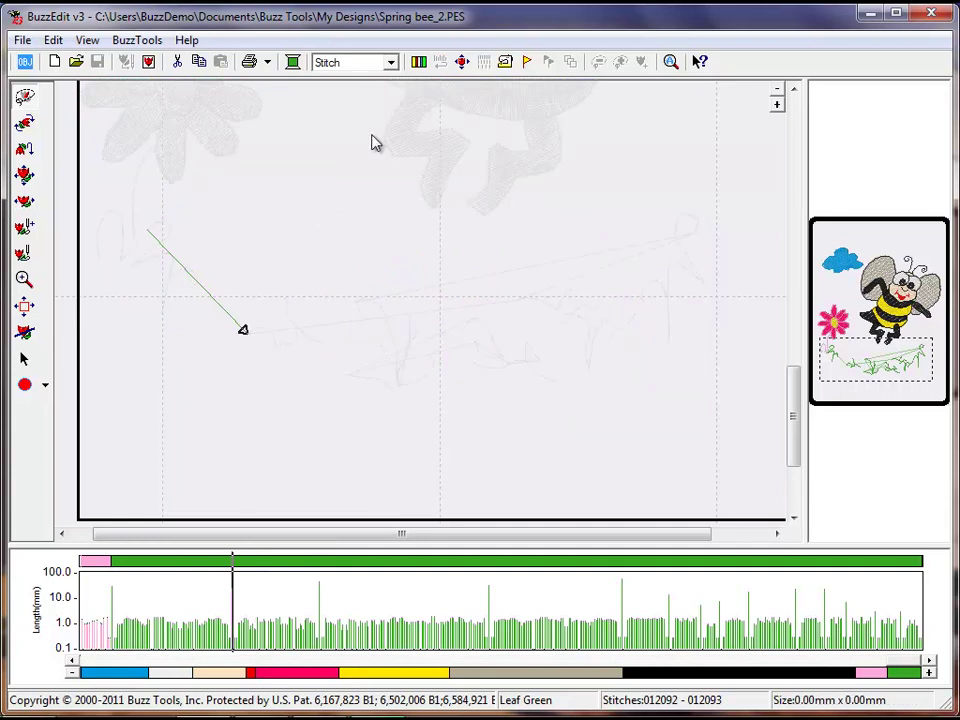
pyautogui.click(392, 63)
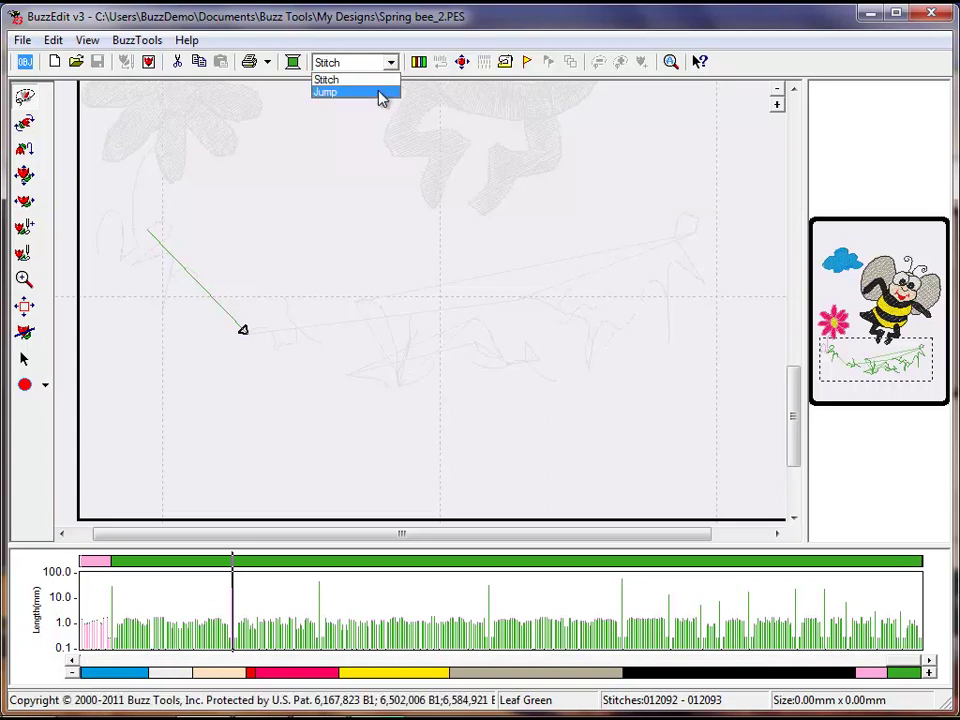
pyautogui.click(380, 92)
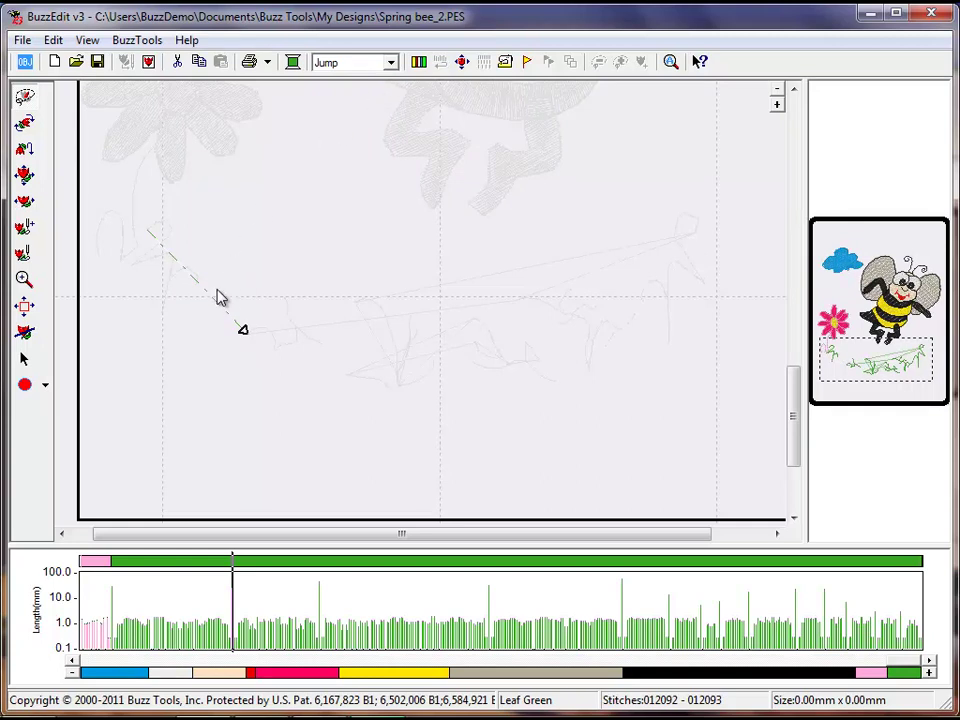
pyautogui.click(317, 610)
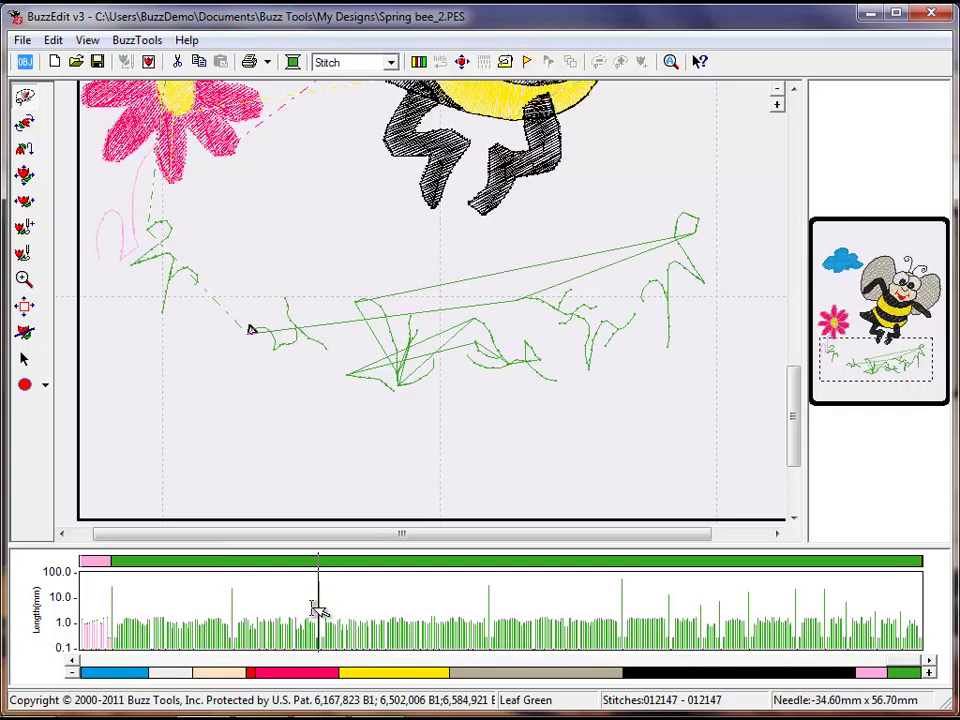
pyautogui.click(318, 610)
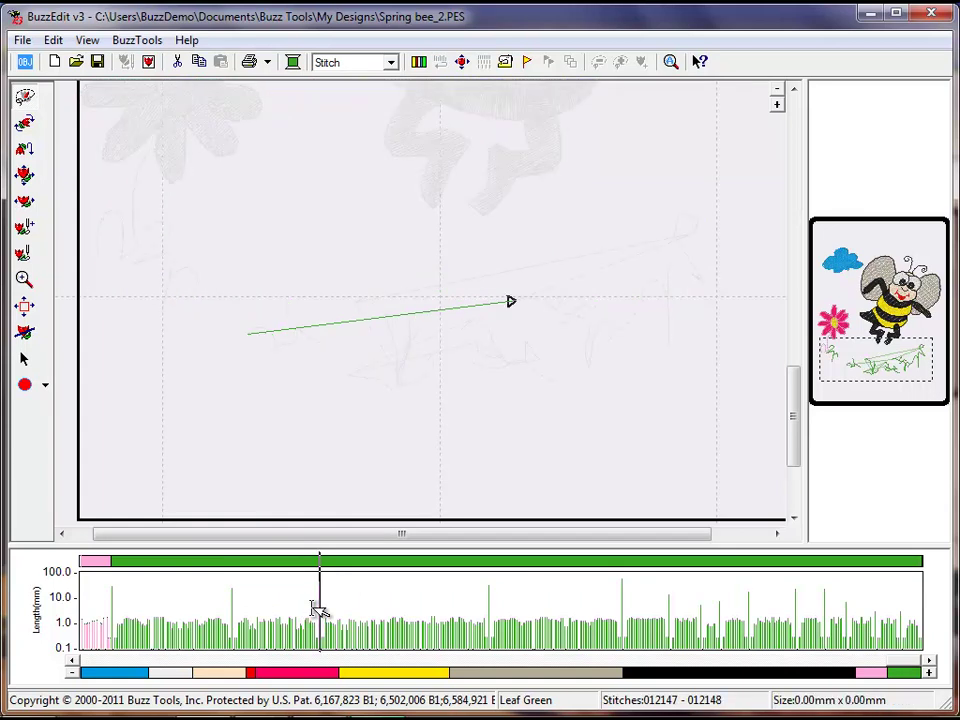
pyautogui.click(366, 62)
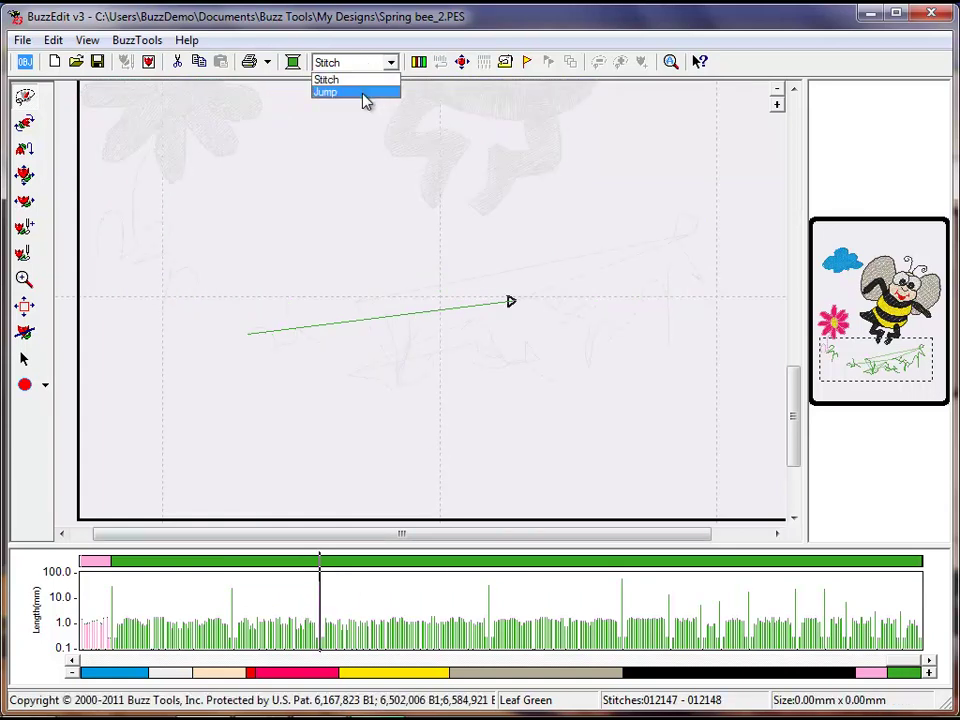
pyautogui.click(364, 93)
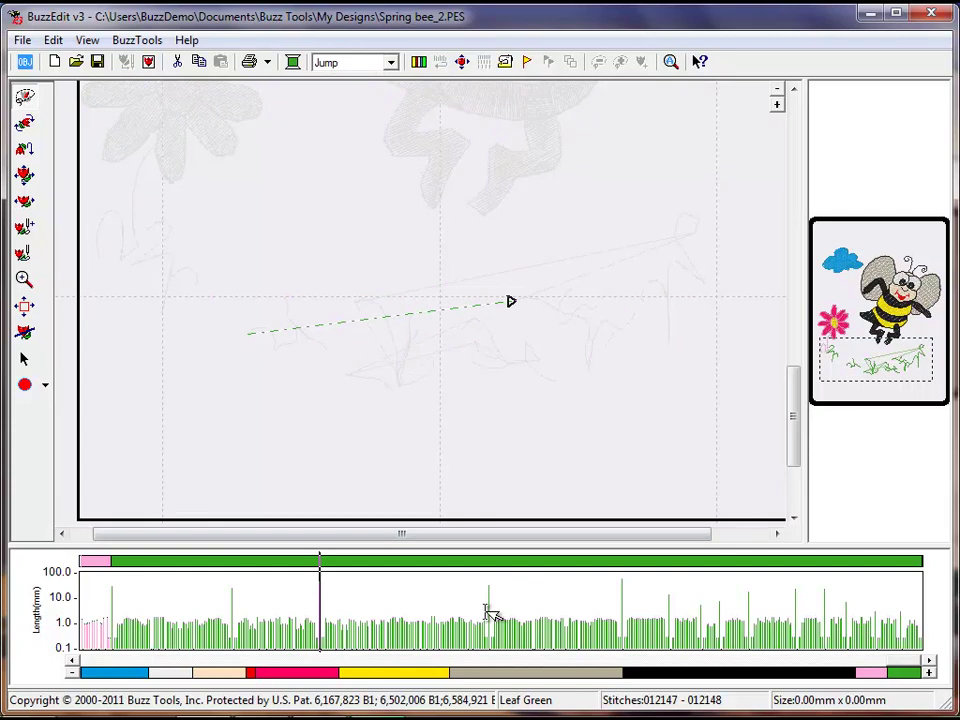
# Convert the long Leaf Green stitches at 12254 and 12338 to jumps, then clear the selection.
pyautogui.click(487, 610)
pyautogui.keyDown('shift'); pyautogui.click(494, 618); pyautogui.keyUp('shift')
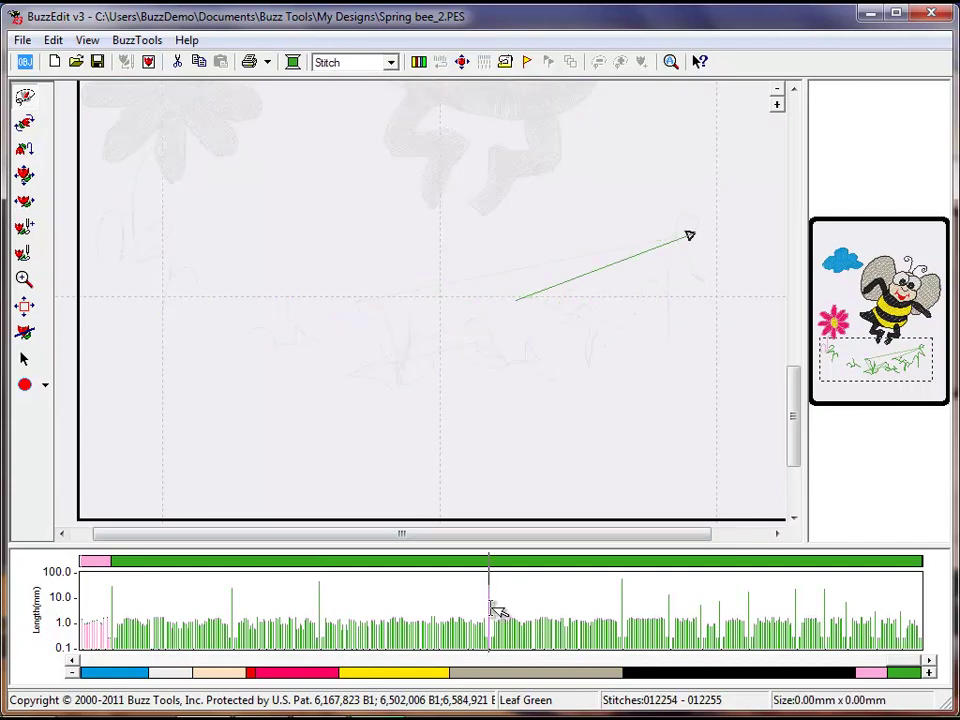
pyautogui.click(360, 64)
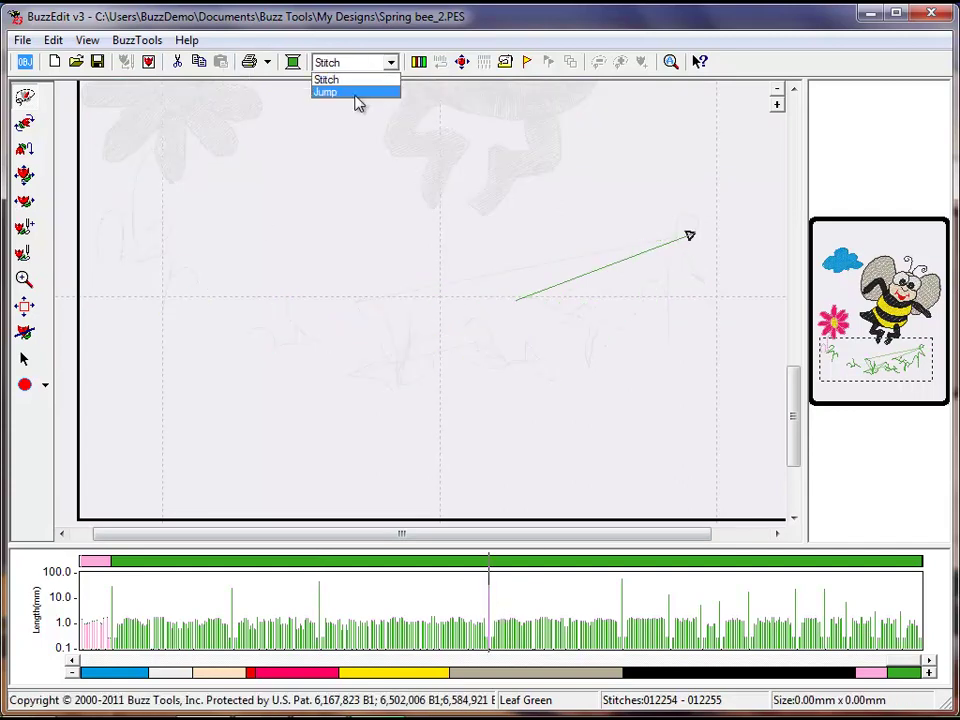
pyautogui.click(355, 92)
pyautogui.click(619, 605)
pyautogui.keyDown('shift'); pyautogui.click(619, 605); pyautogui.keyUp('shift')
pyautogui.click(362, 63)
pyautogui.click(345, 94)
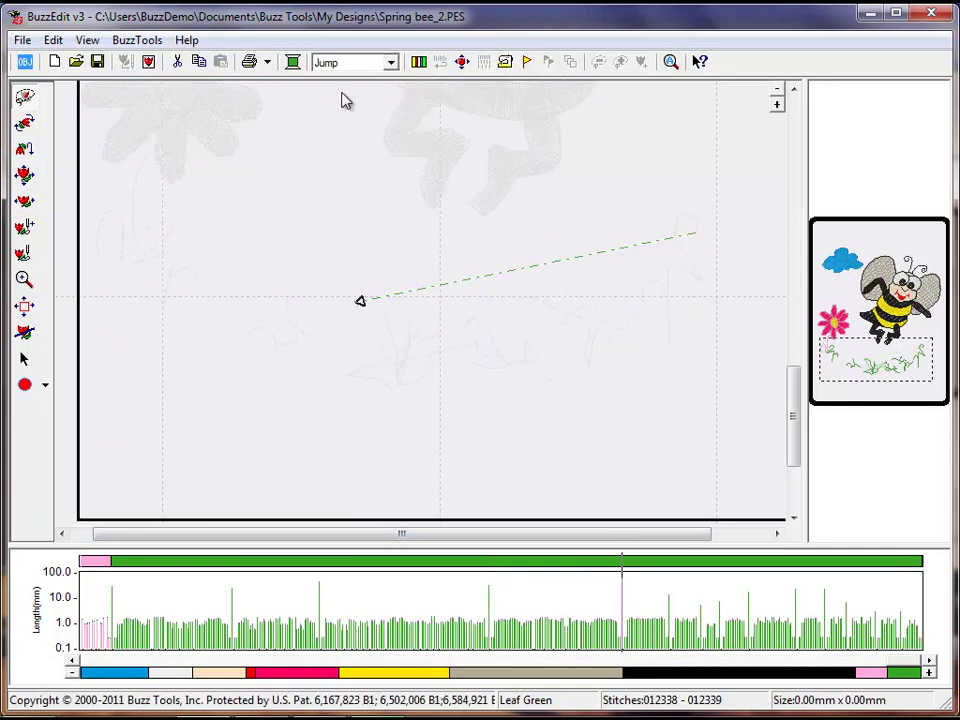
pyautogui.click(340, 176)
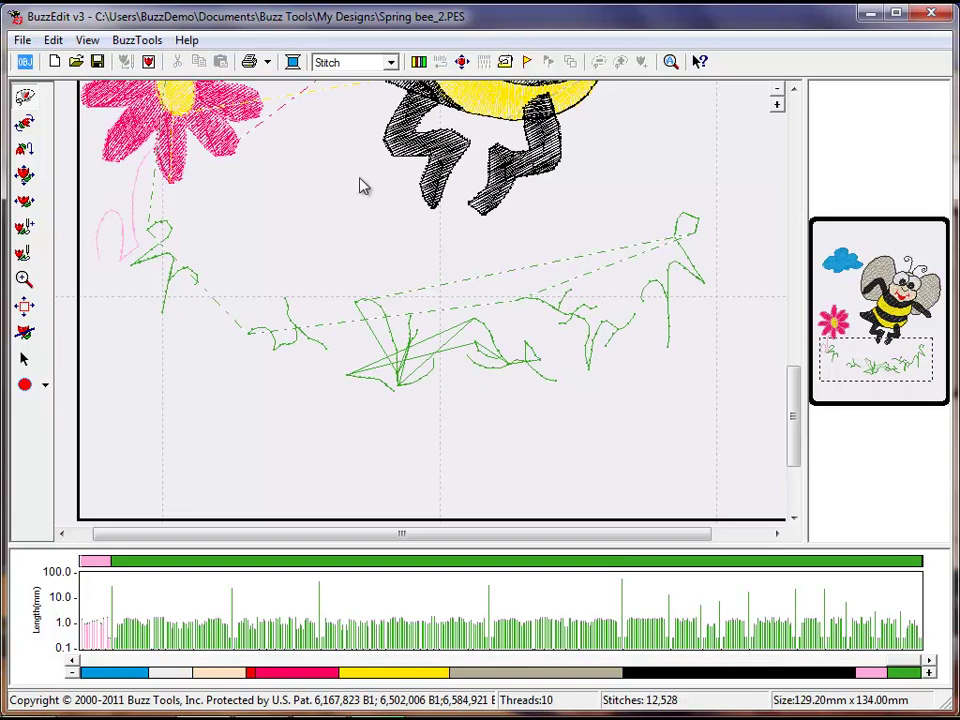
# Preview the whole design at actual size, scroll through it, and close the preview.
pyautogui.click(778, 98)
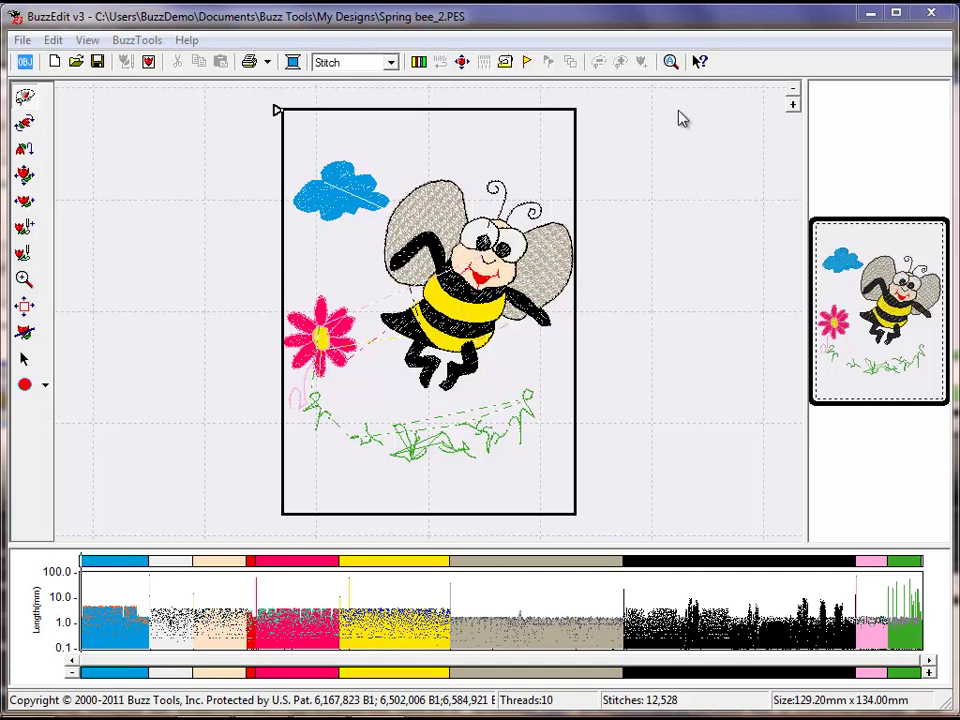
pyautogui.click(672, 64)
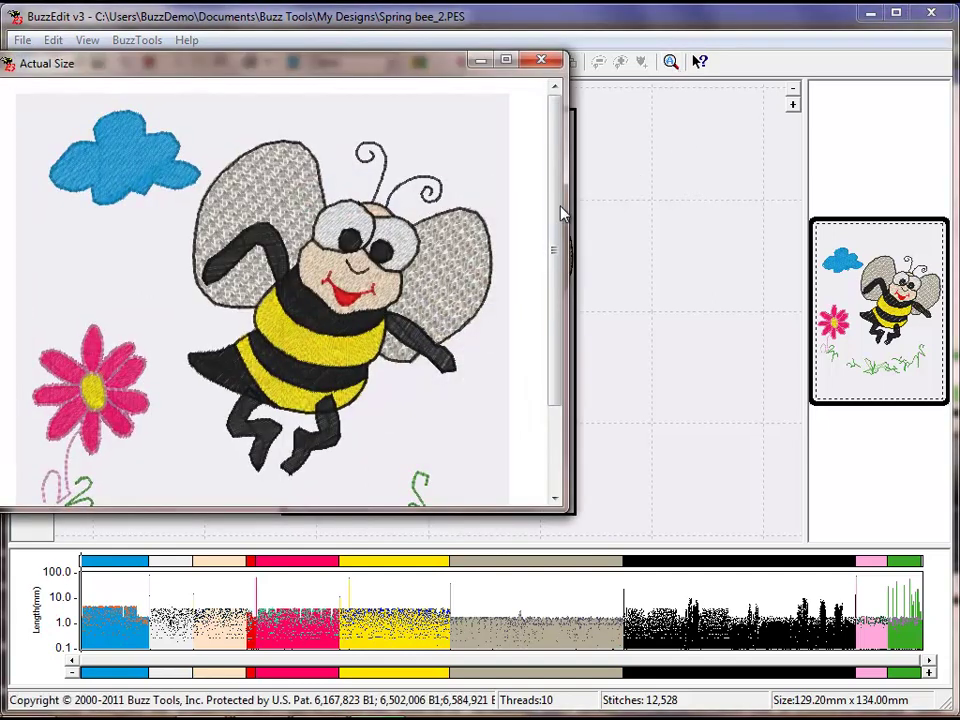
pyautogui.moveTo(555, 210); pyautogui.dragTo(553, 175)
pyautogui.click(544, 60)
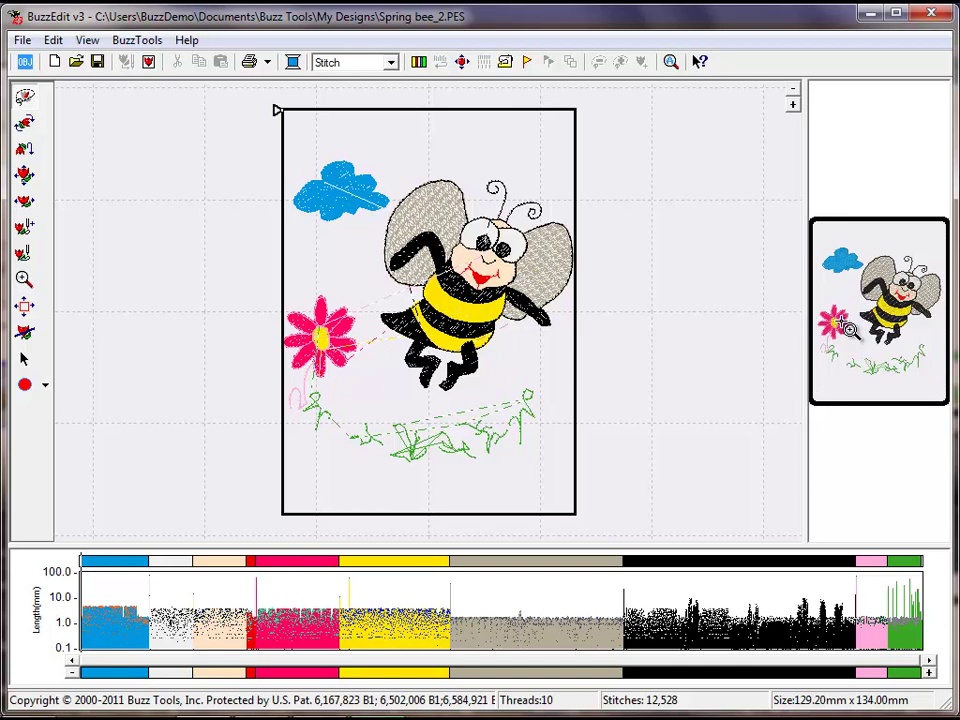
# Zoom onto the pink flower and lasso its Flesh Pink stem stitches (11837–11900).
pyautogui.moveTo(825, 370); pyautogui.dragTo(822, 369)
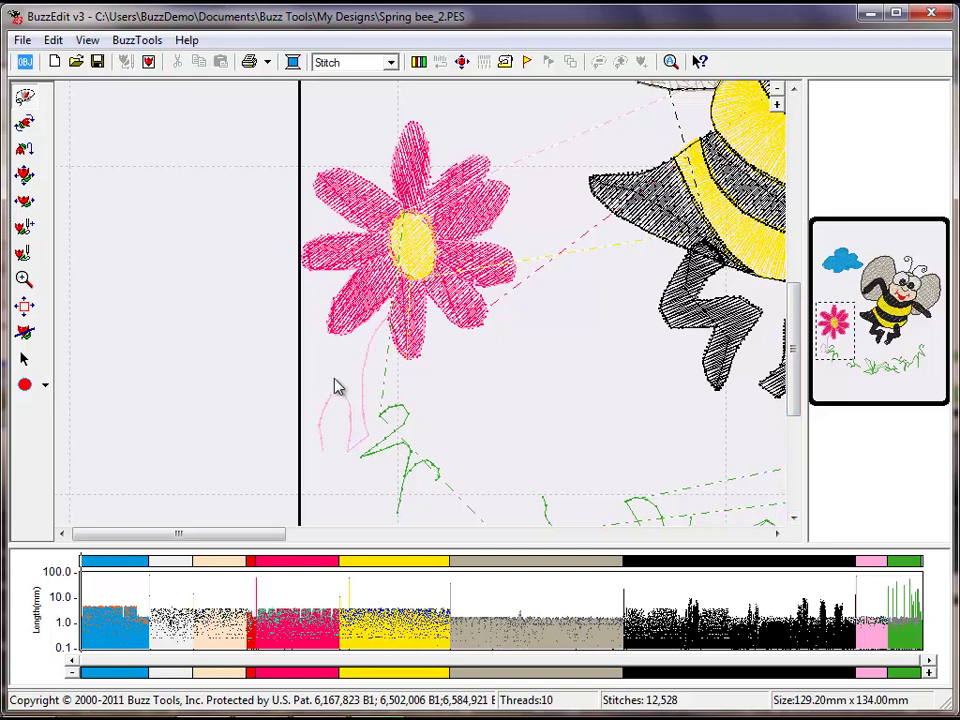
pyautogui.moveTo(362, 340)
pyautogui.mouseDown()
pyautogui.moveTo(302, 421)
pyautogui.moveTo(307, 455)
pyautogui.moveTo(341, 470)
pyautogui.moveTo(380, 434)
pyautogui.moveTo(390, 314)
pyautogui.mouseUp()
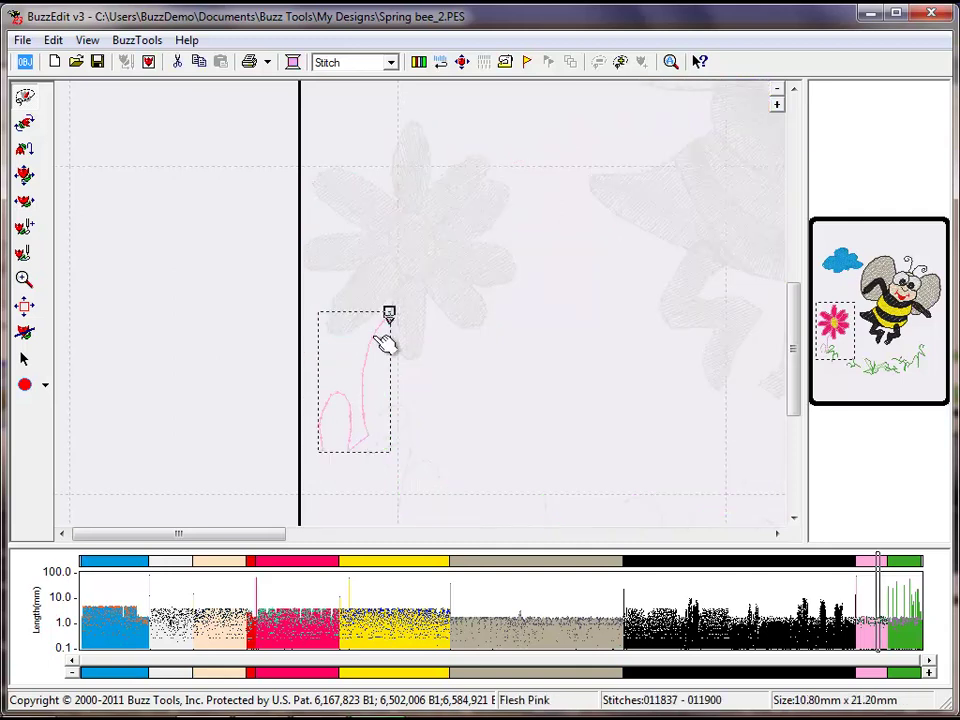
# Recolour the selected stem stitches 11837–11900 to Leaf Green, then deselect them.
pyautogui.click(294, 64)
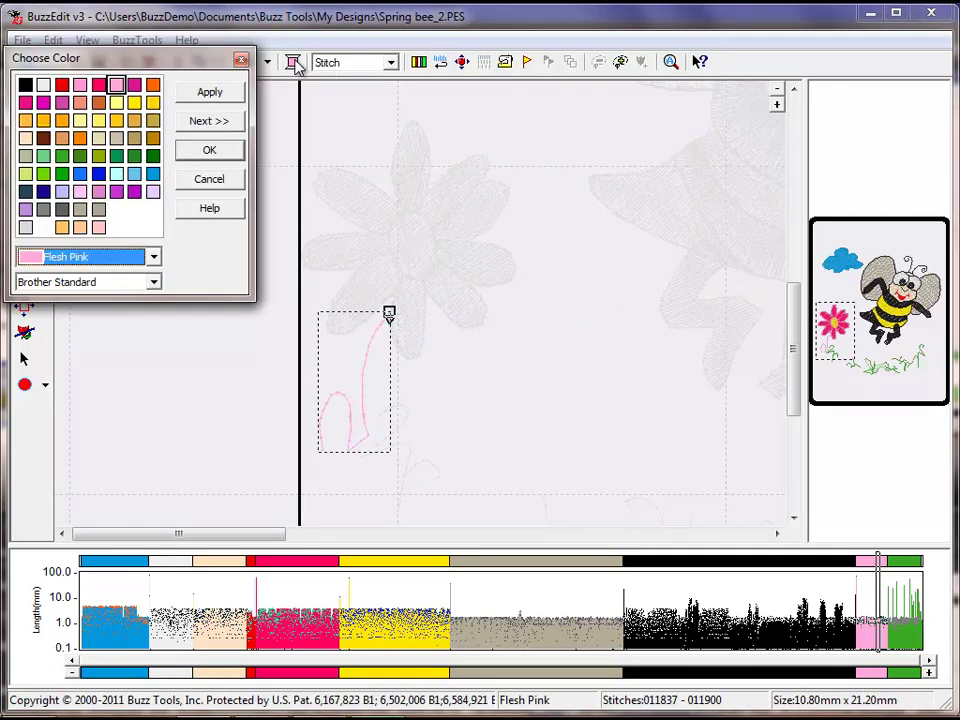
pyautogui.click(61, 156)
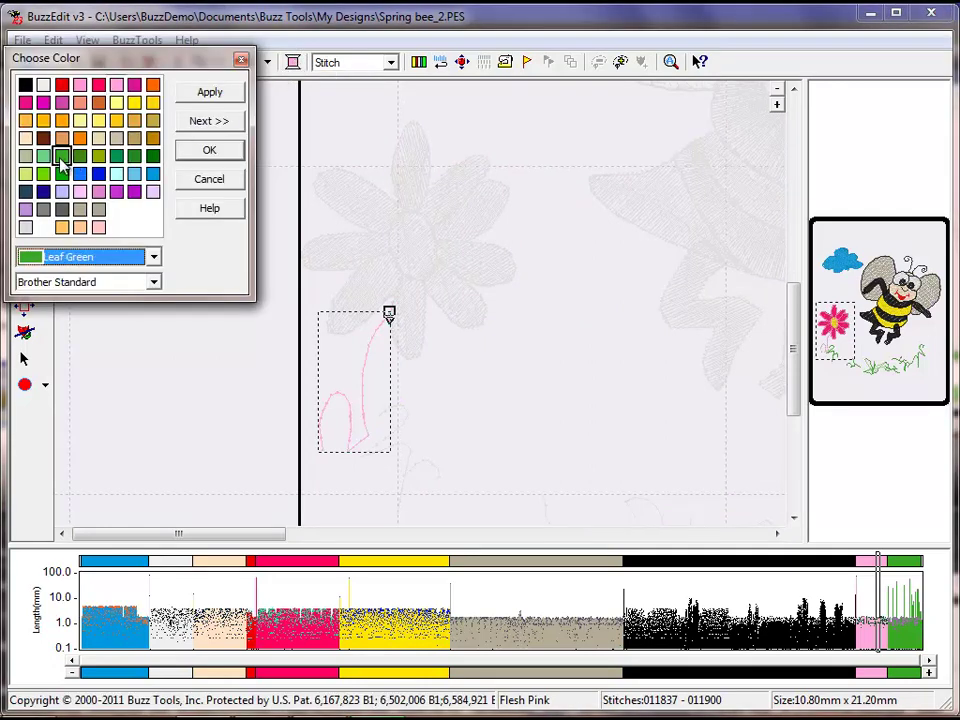
pyautogui.click(209, 92)
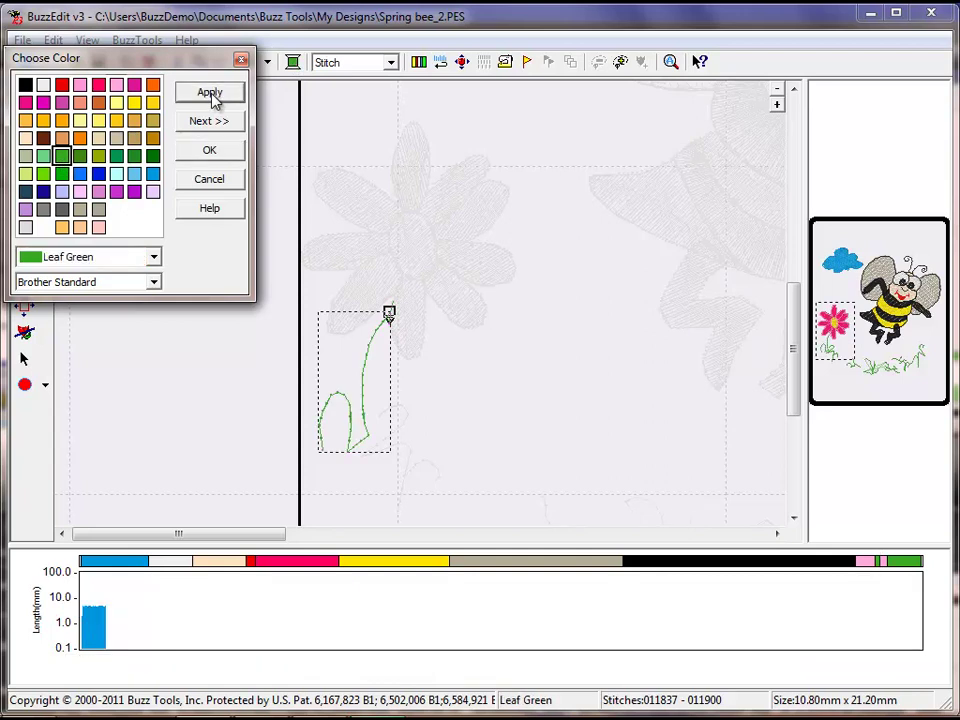
pyautogui.click(213, 150)
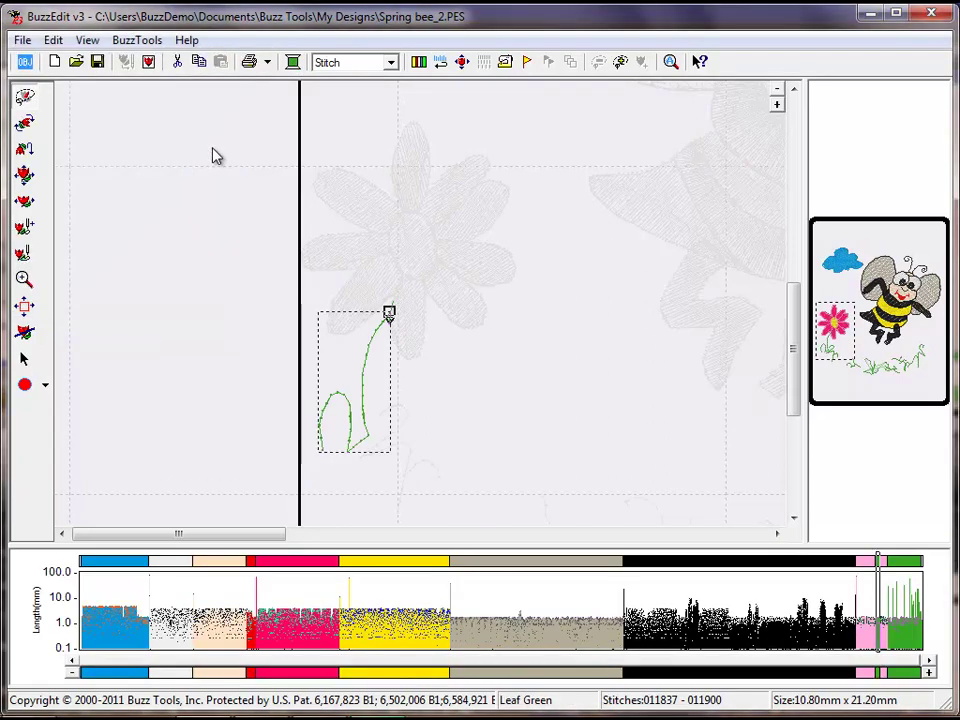
pyautogui.click(225, 242)
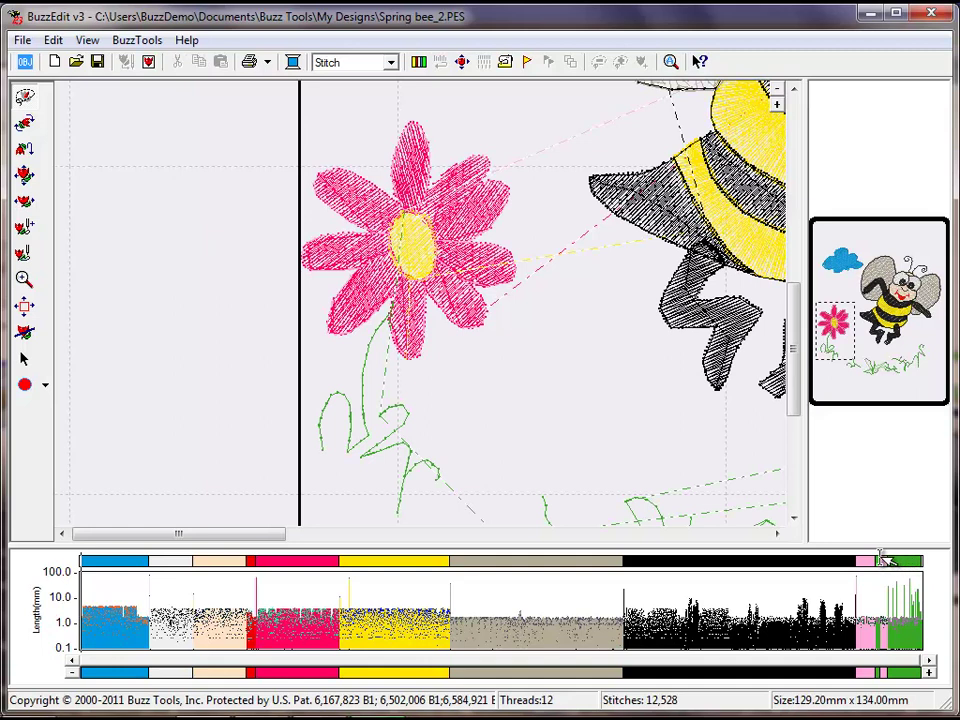
# Zoom the stitch graph into the pink and green stitch section near the stem.
pyautogui.moveTo(880, 562); pyautogui.dragTo(884, 566)
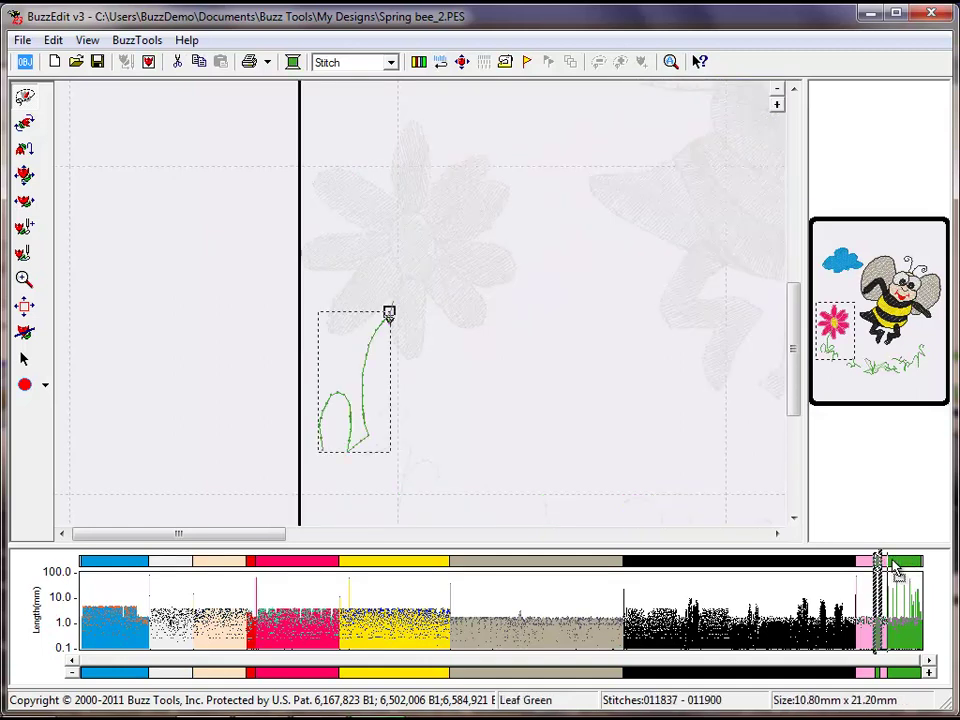
pyautogui.click(897, 569)
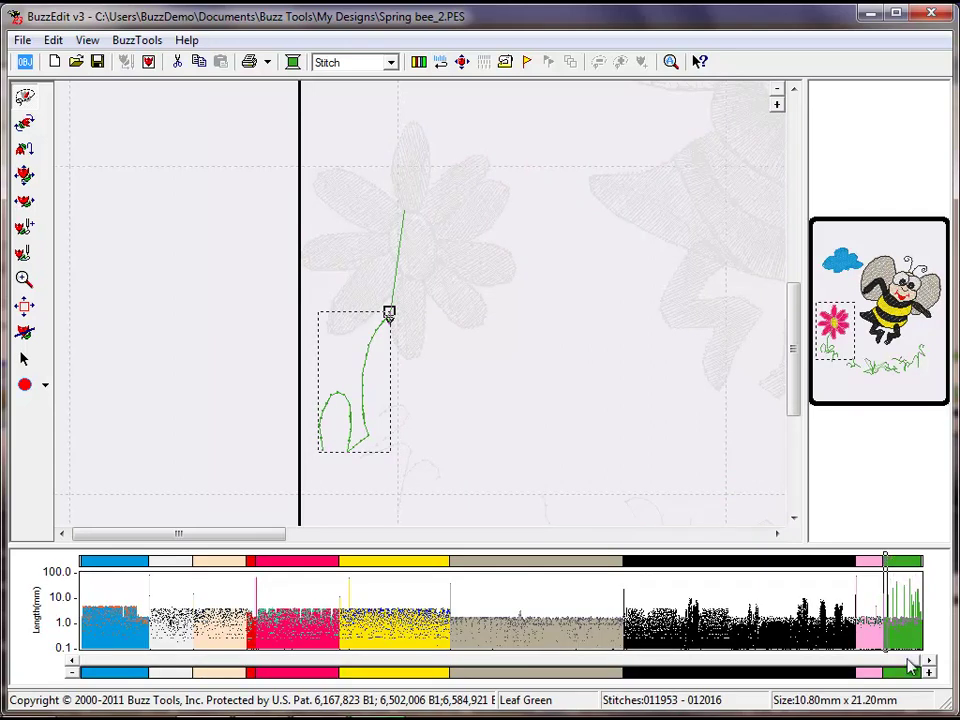
pyautogui.moveTo(914, 670); pyautogui.dragTo(868, 677)
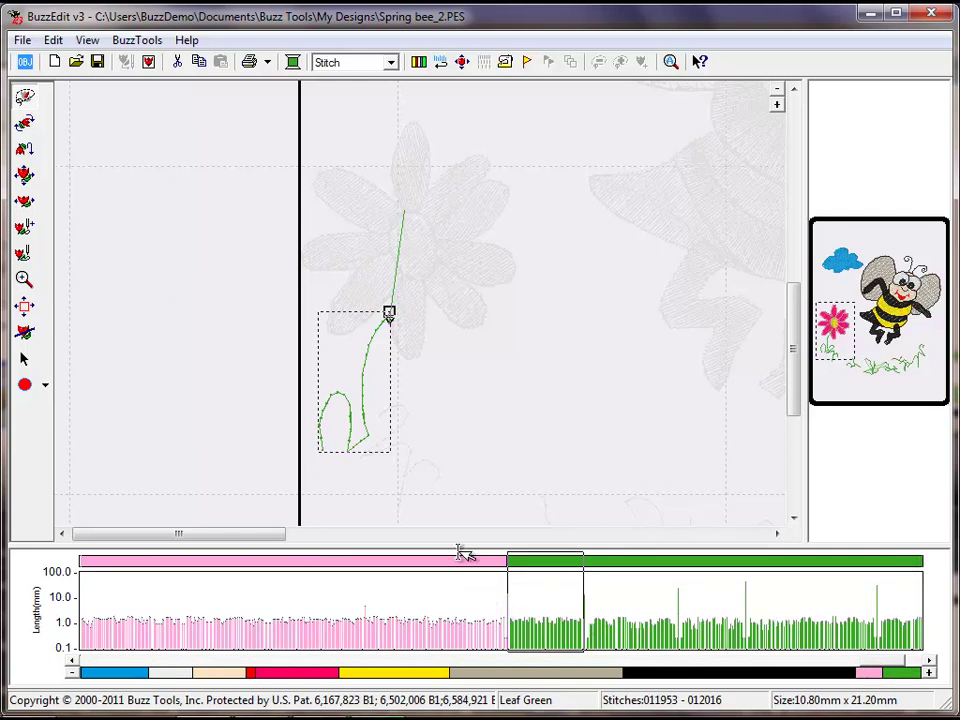
pyautogui.click(252, 391)
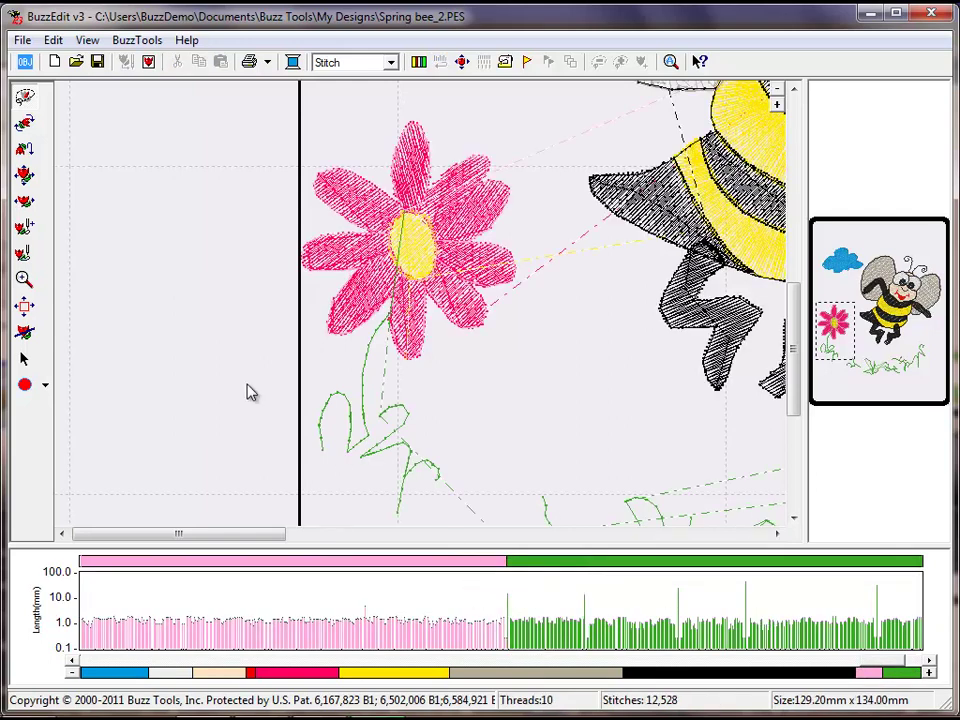
# Change the long green stitch 11953–11954 into a Jump, then deselect.
pyautogui.click(502, 606)
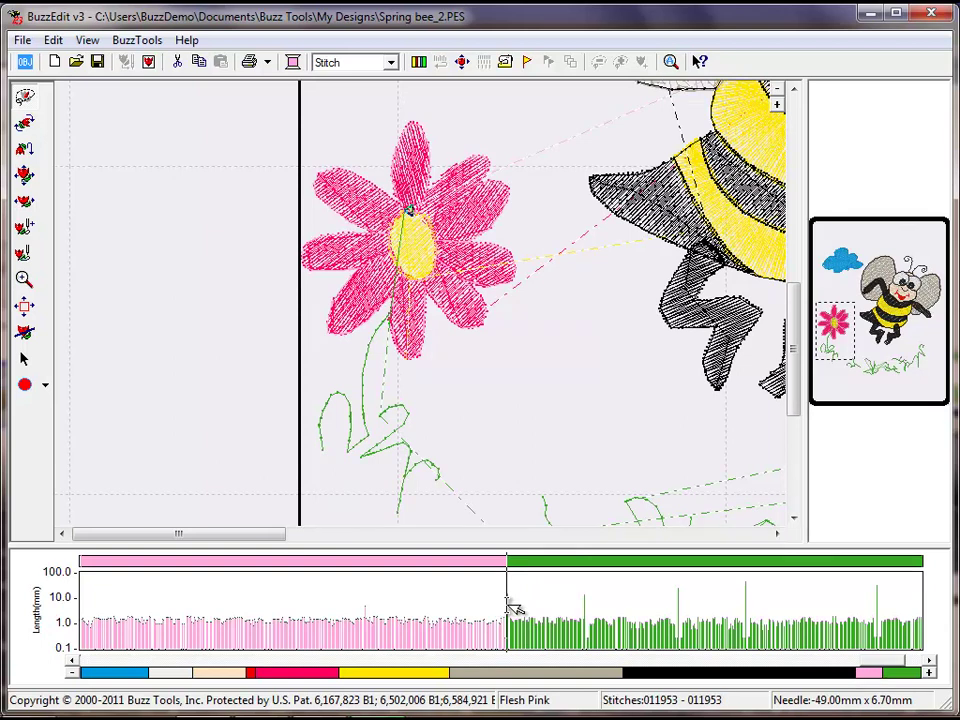
pyautogui.click(510, 606)
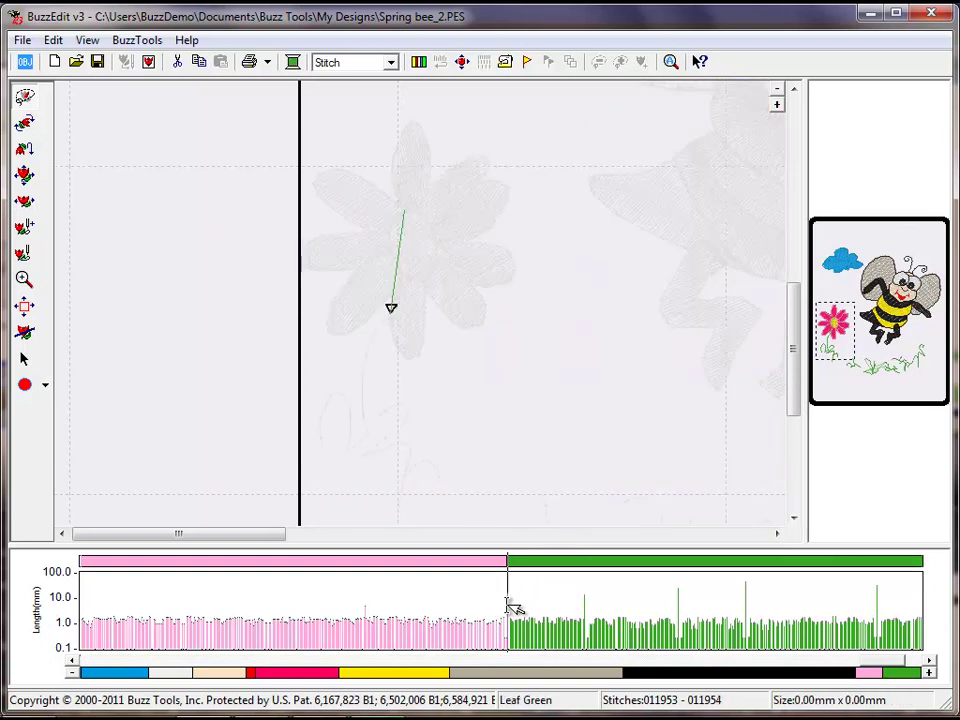
pyautogui.click(332, 63)
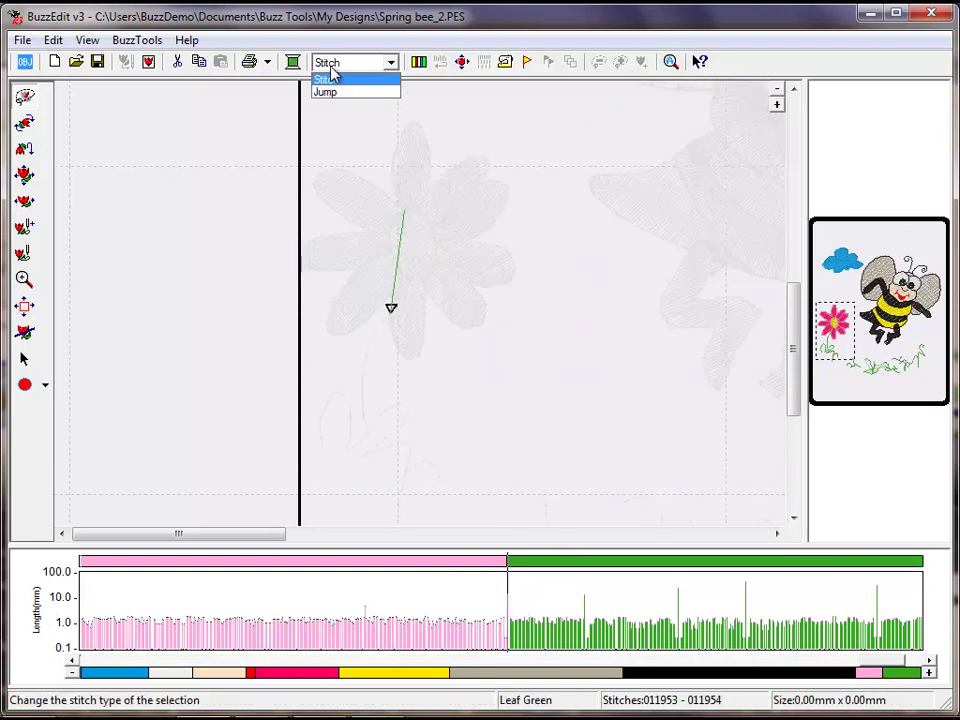
pyautogui.click(351, 93)
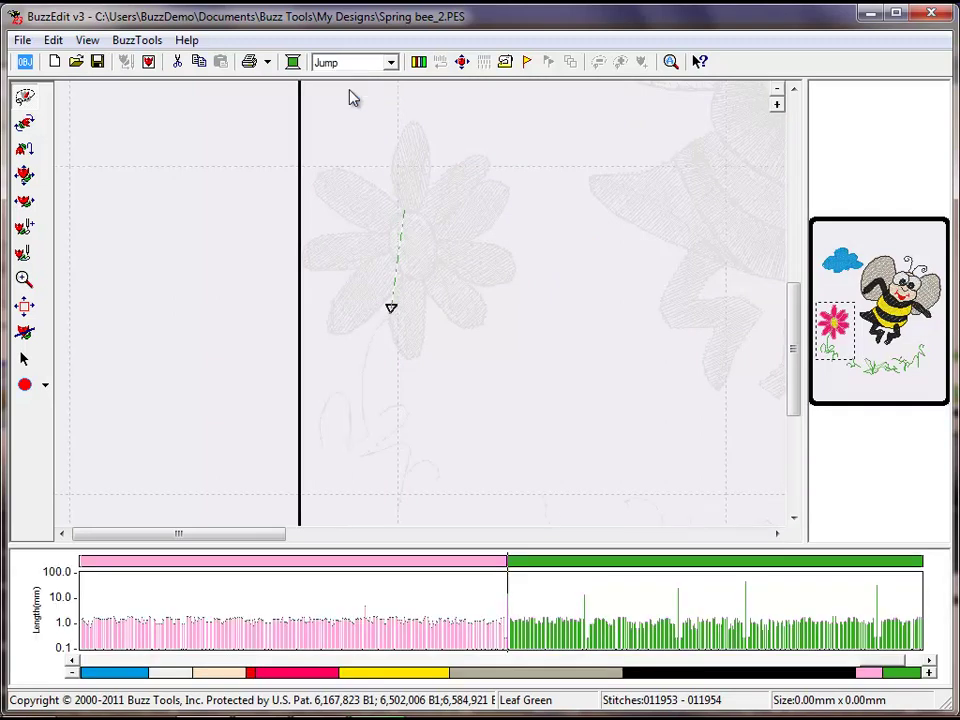
pyautogui.click(251, 201)
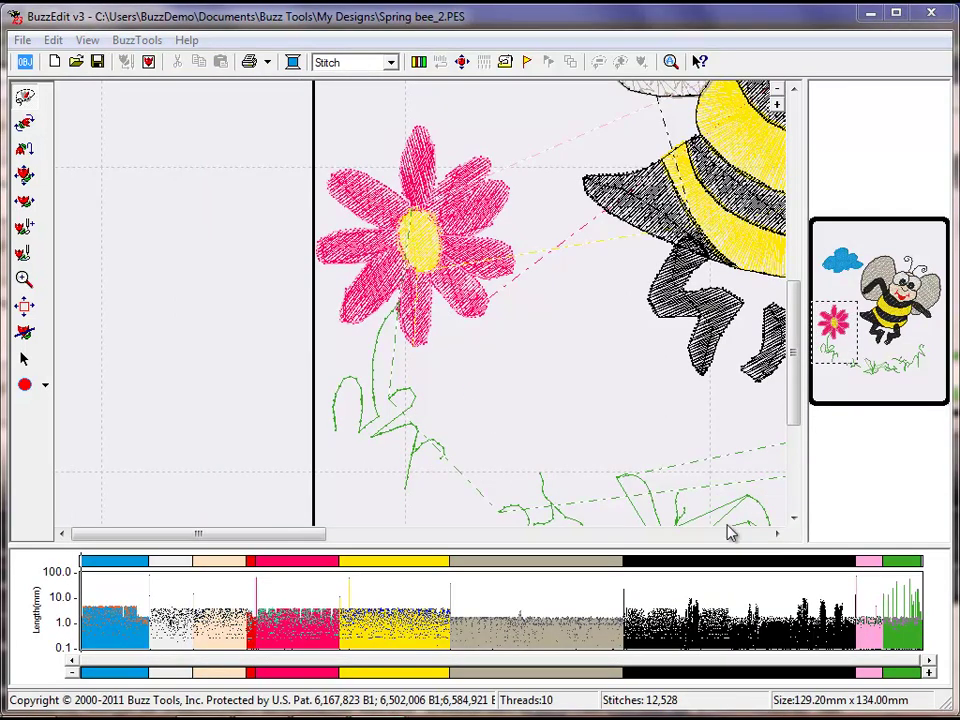
# Recolour the Flesh Pink outline block to Deep Rose and drag it beside the pink fill block.
pyautogui.click(872, 561)
pyautogui.click(873, 562)
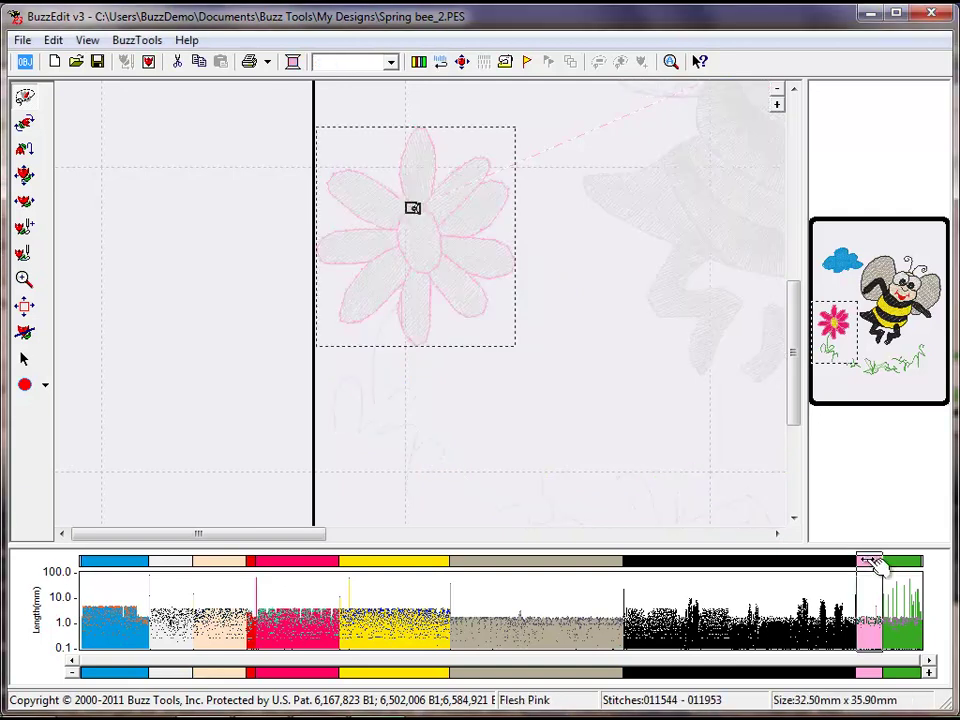
pyautogui.click(293, 62)
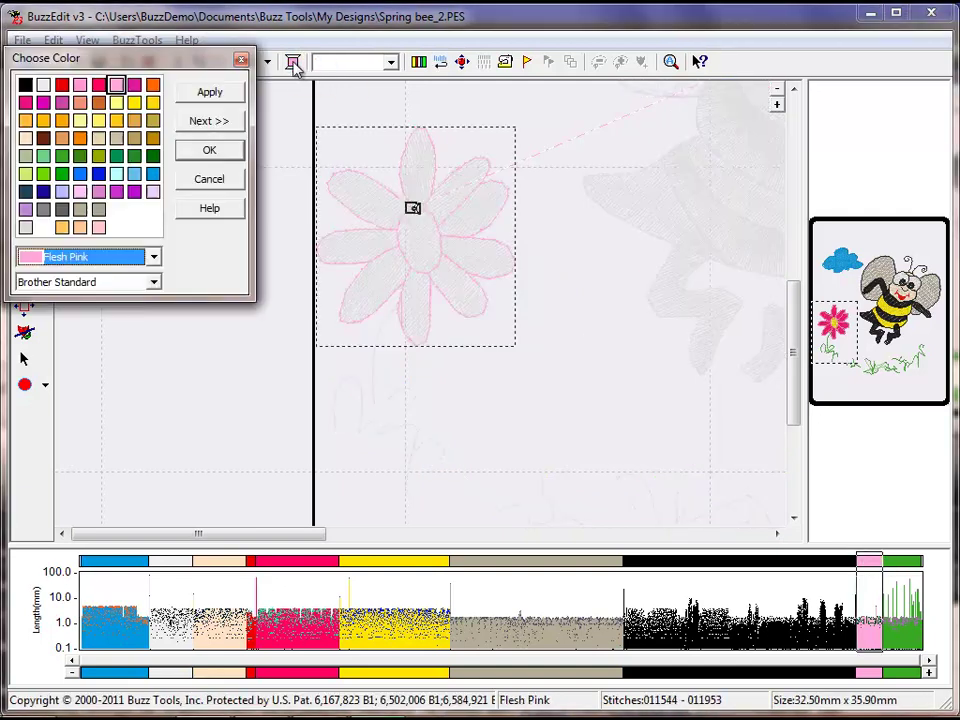
pyautogui.click(98, 85)
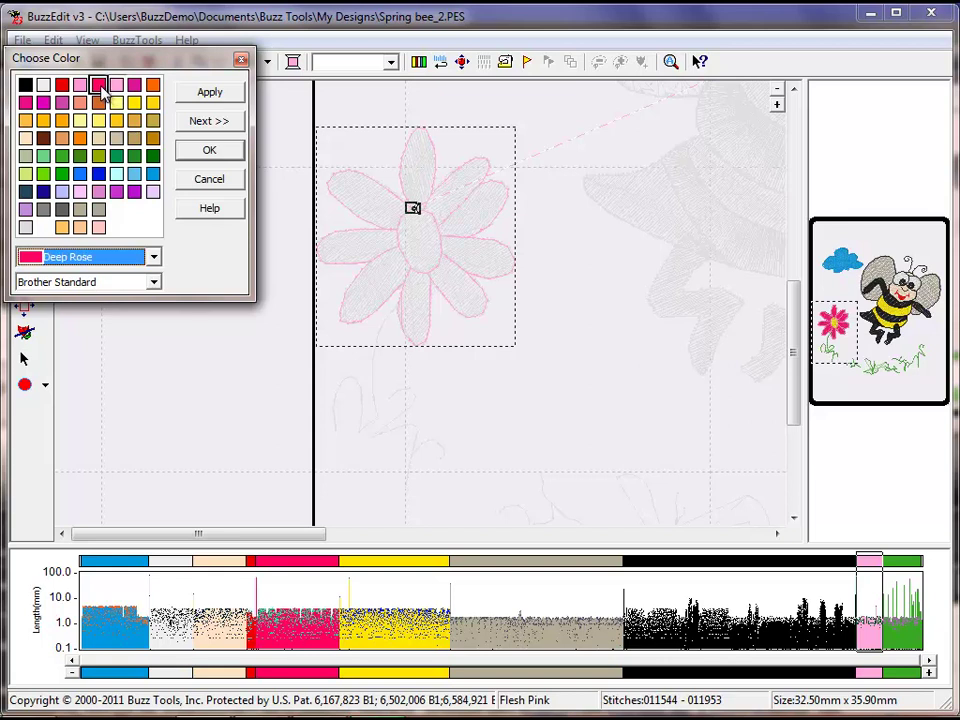
pyautogui.click(209, 150)
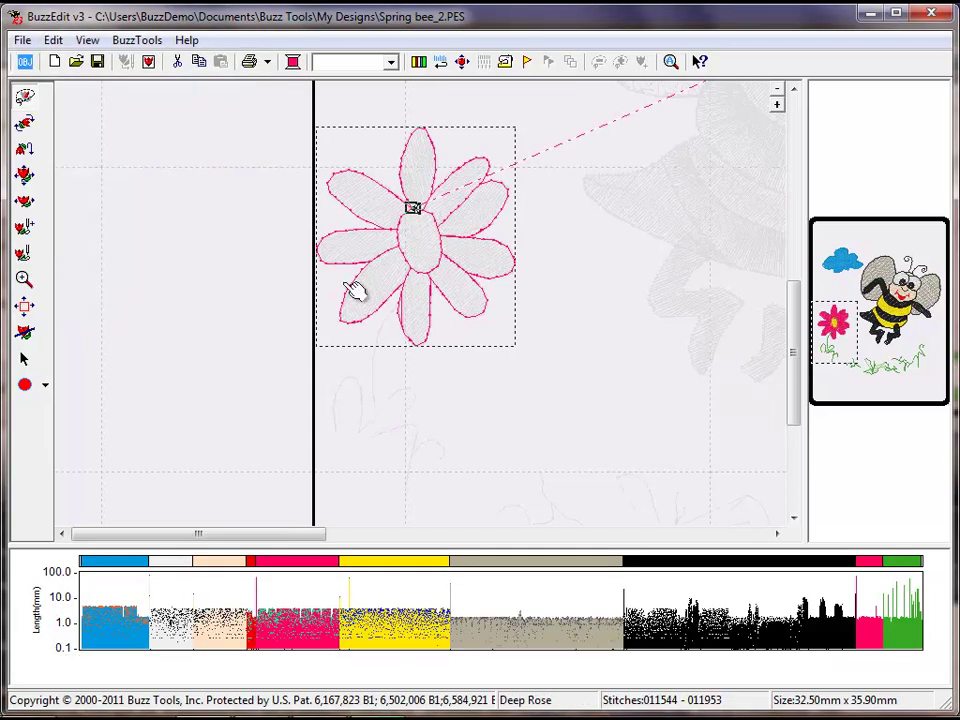
pyautogui.moveTo(868, 560)
pyautogui.mouseDown()
pyautogui.moveTo(729, 541)
pyautogui.moveTo(433, 568)
pyautogui.moveTo(334, 561)
pyautogui.mouseUp()
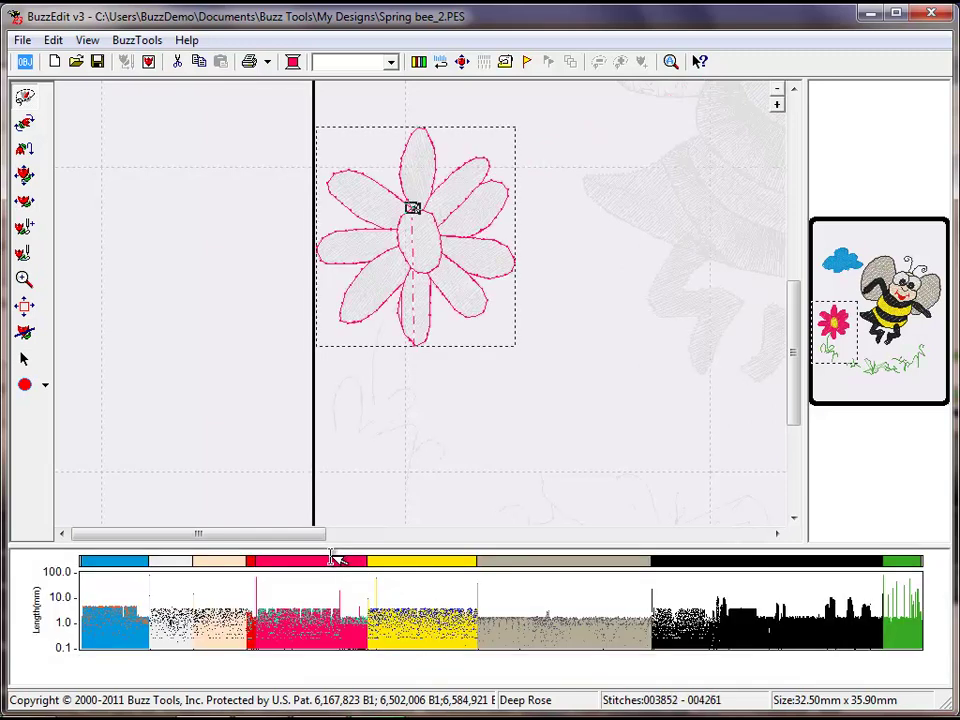
pyautogui.click(229, 426)
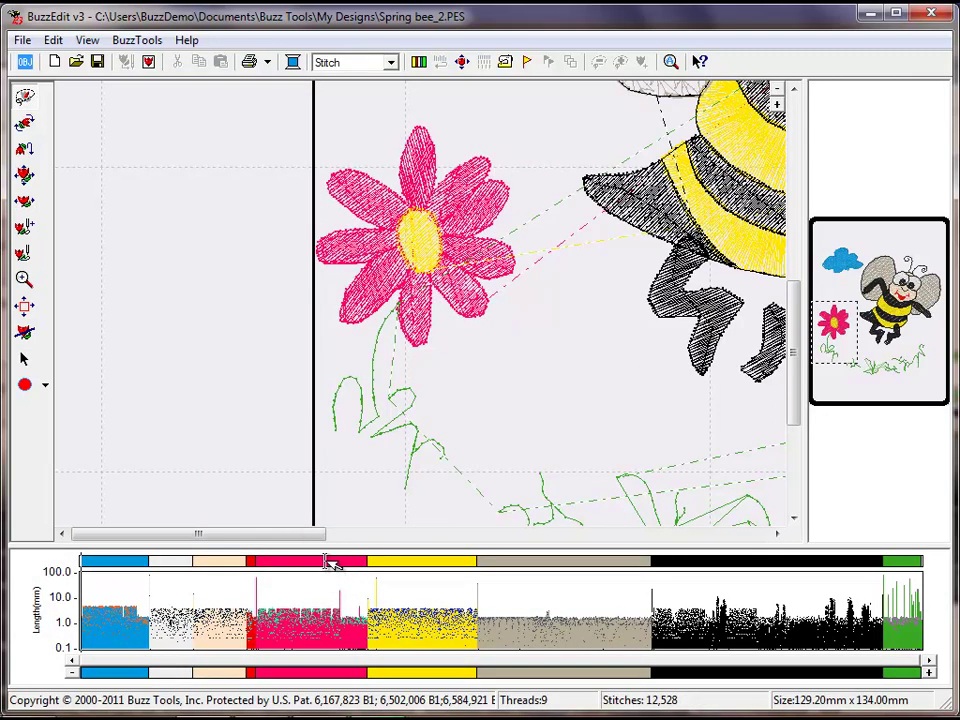
pyautogui.click(330, 562)
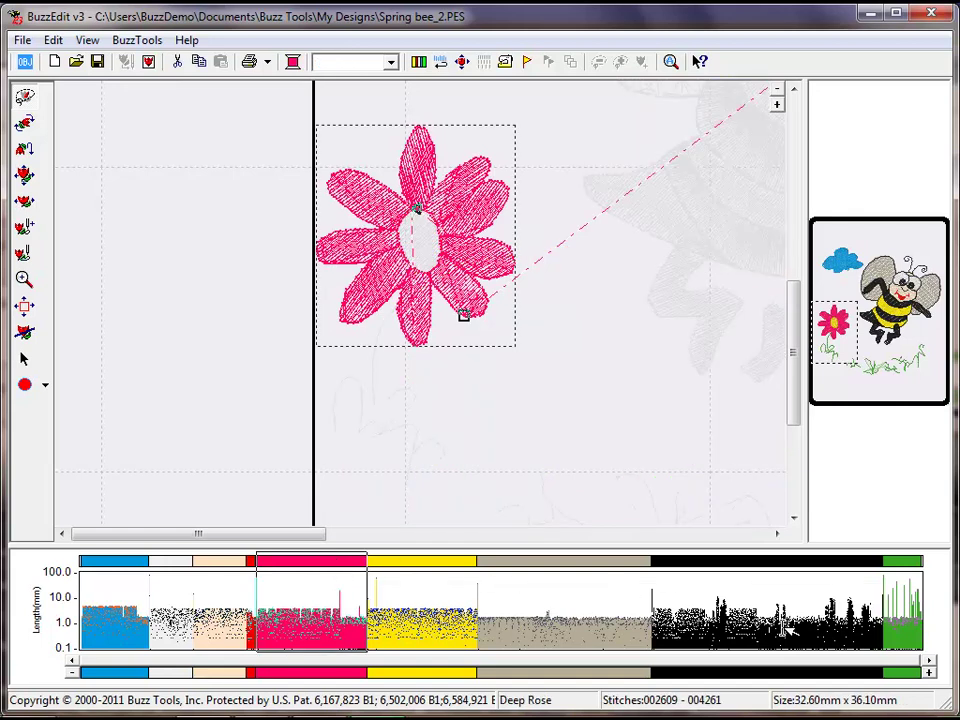
pyautogui.click(929, 673)
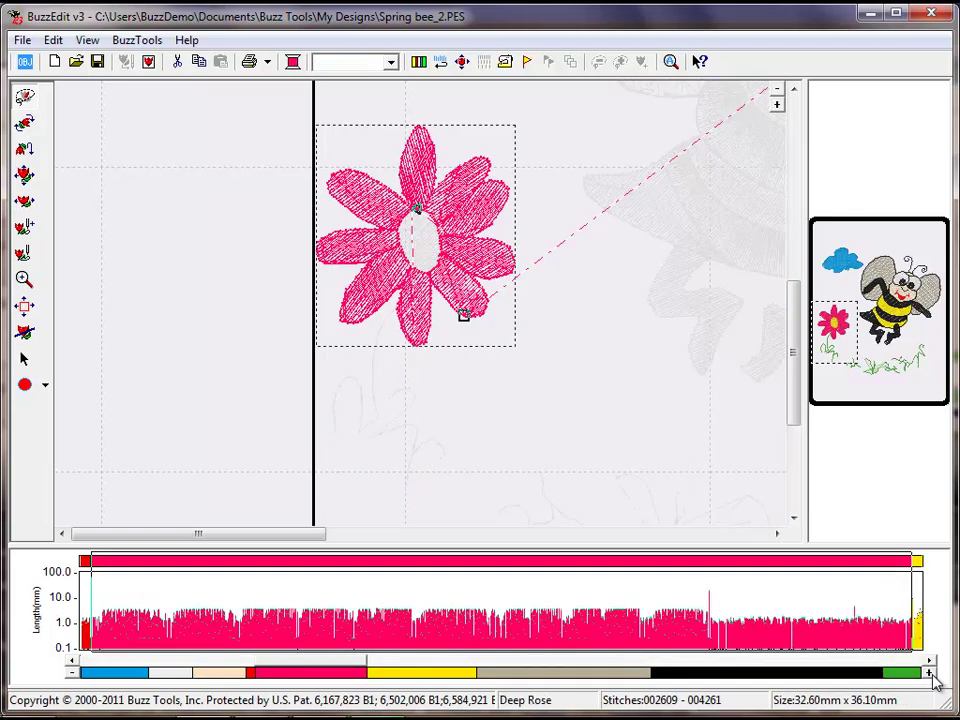
pyautogui.click(778, 104)
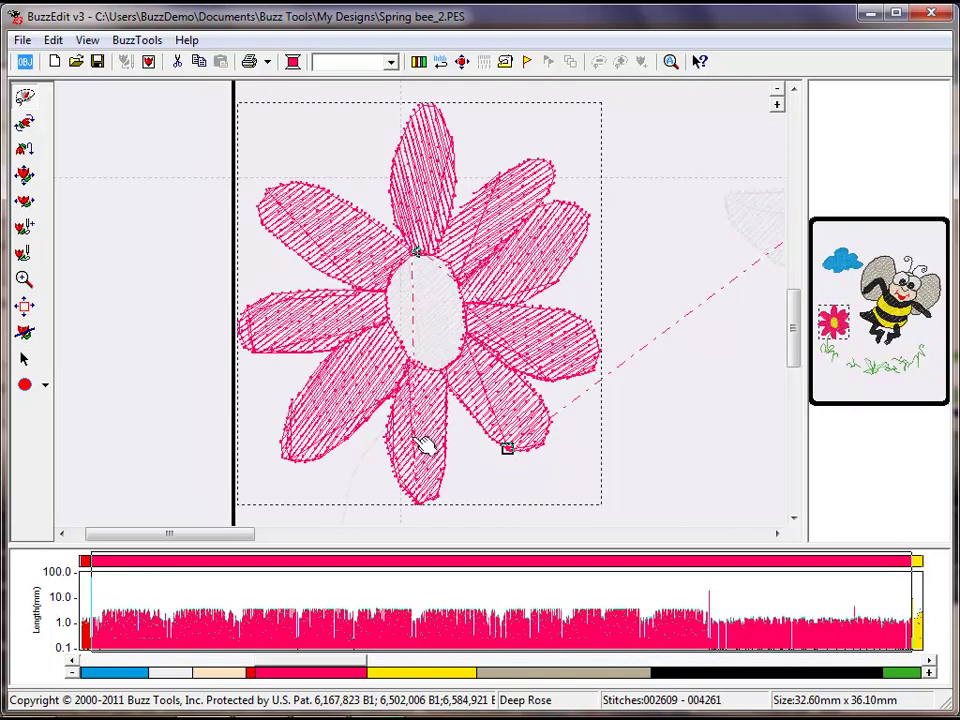
pyautogui.click(704, 597)
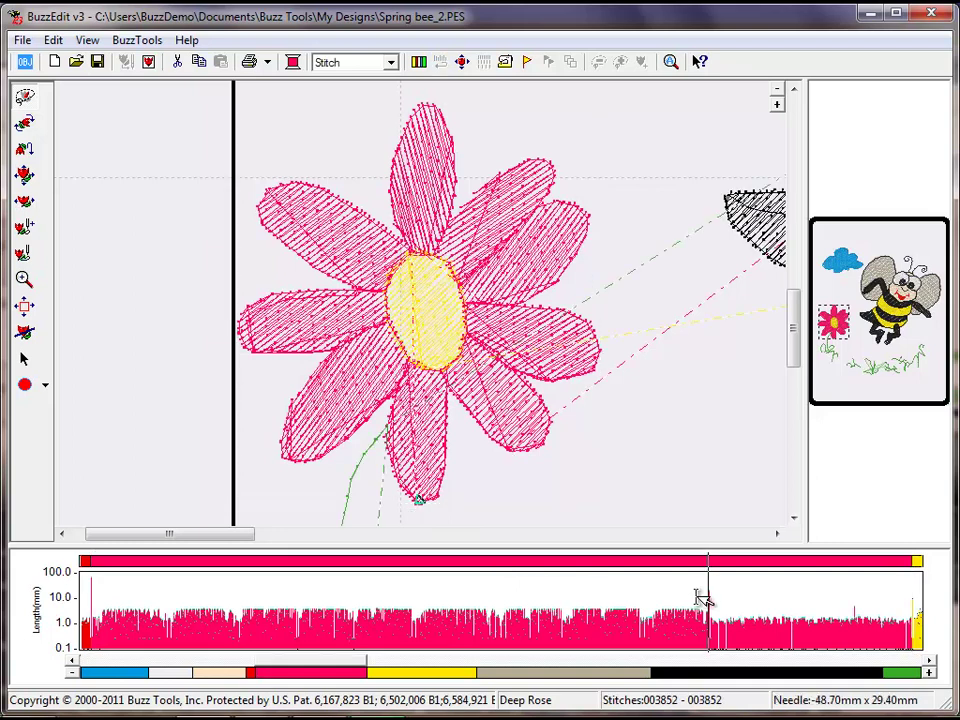
pyautogui.click(726, 163)
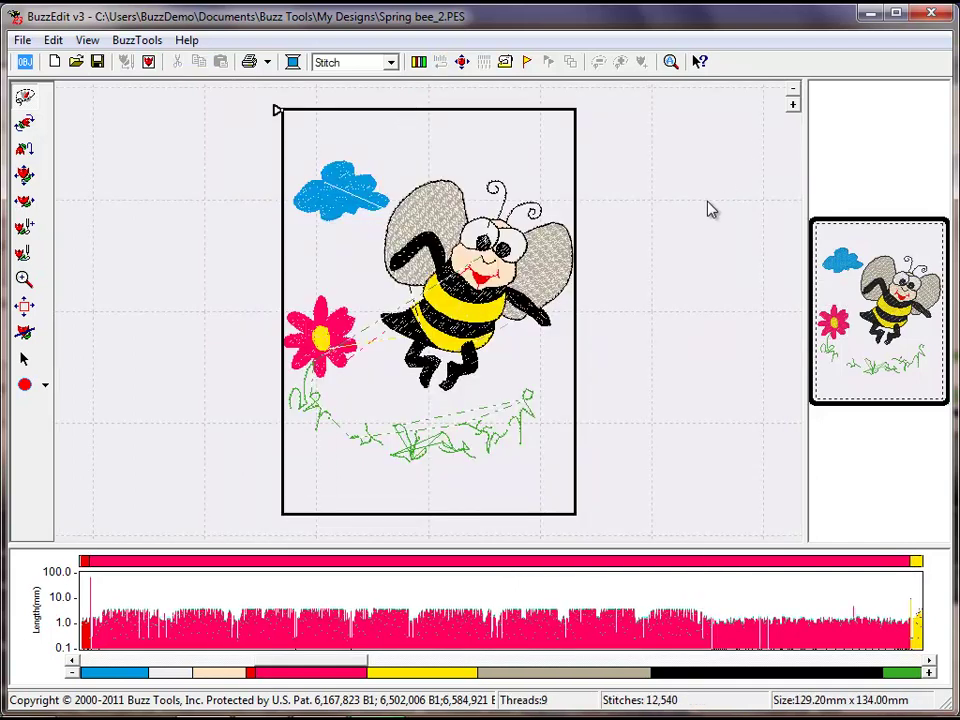